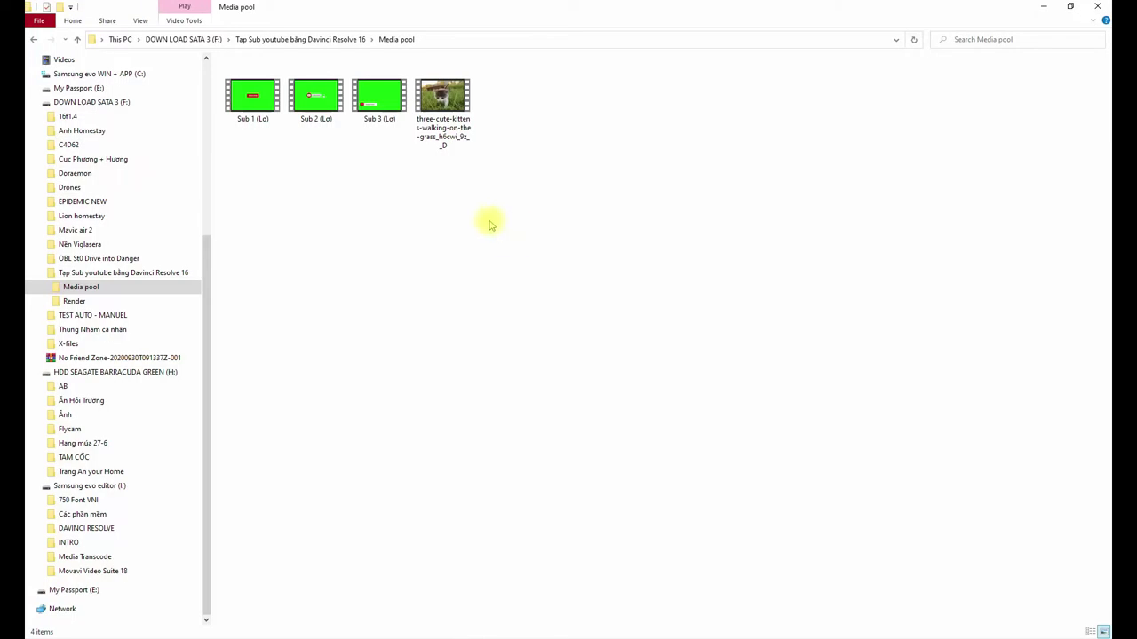
# - Select Sub 1, Sub 2, Sub 3 and the kitten video in File Explorer and drag them toward Resolve
pyautogui.moveTo(377, 153); pyautogui.dragTo(231, 89)
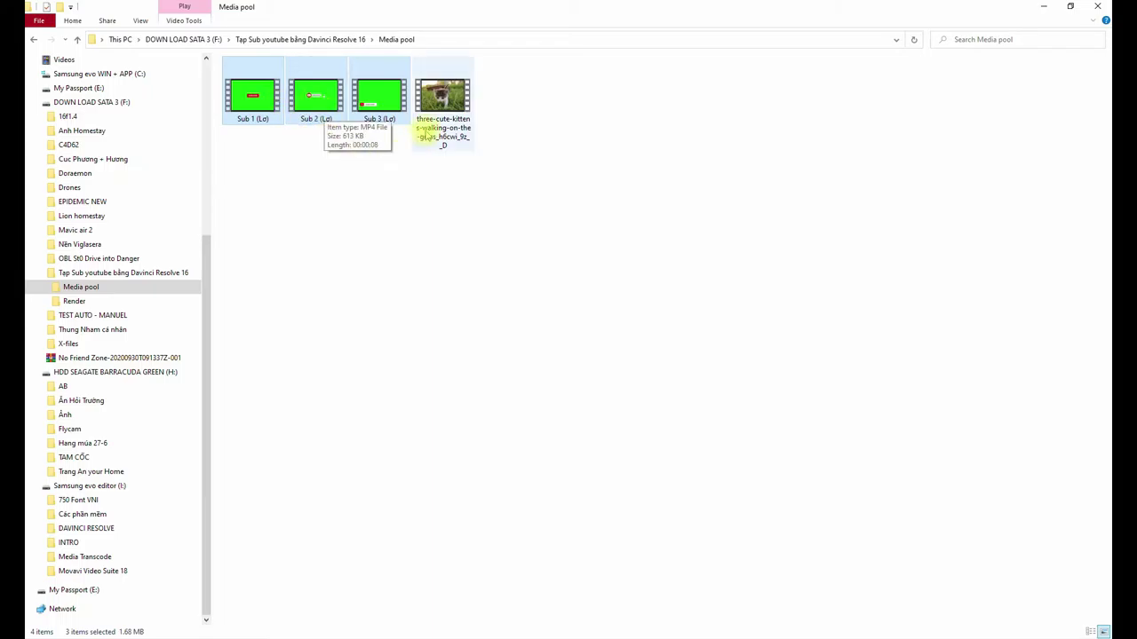
pyautogui.click(448, 115)
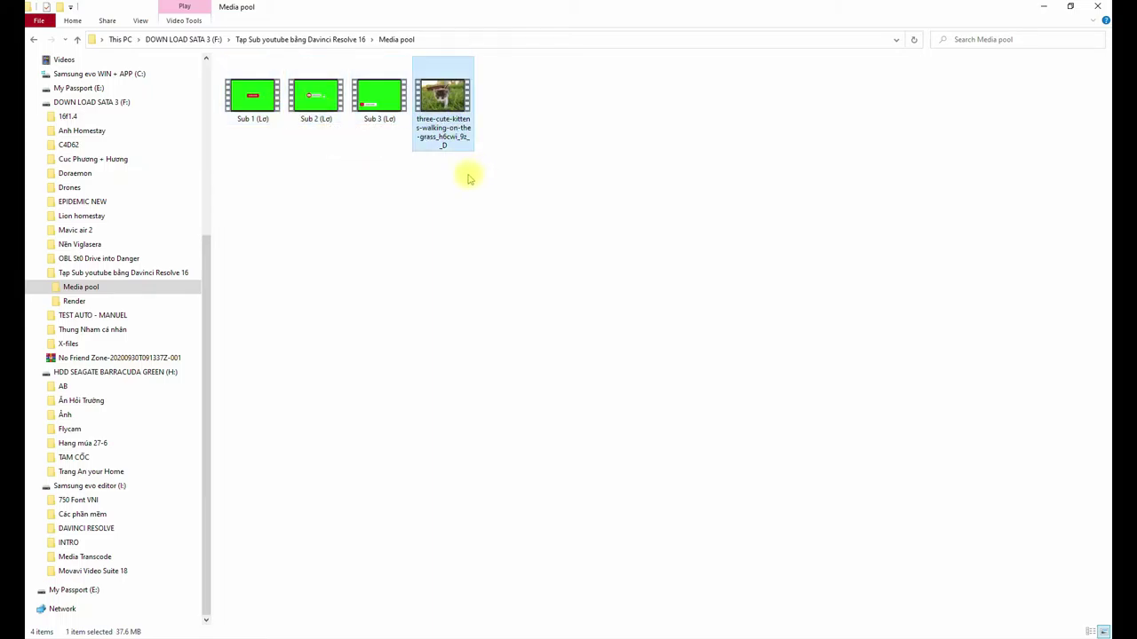
pyautogui.moveTo(406, 156); pyautogui.dragTo(298, 106)
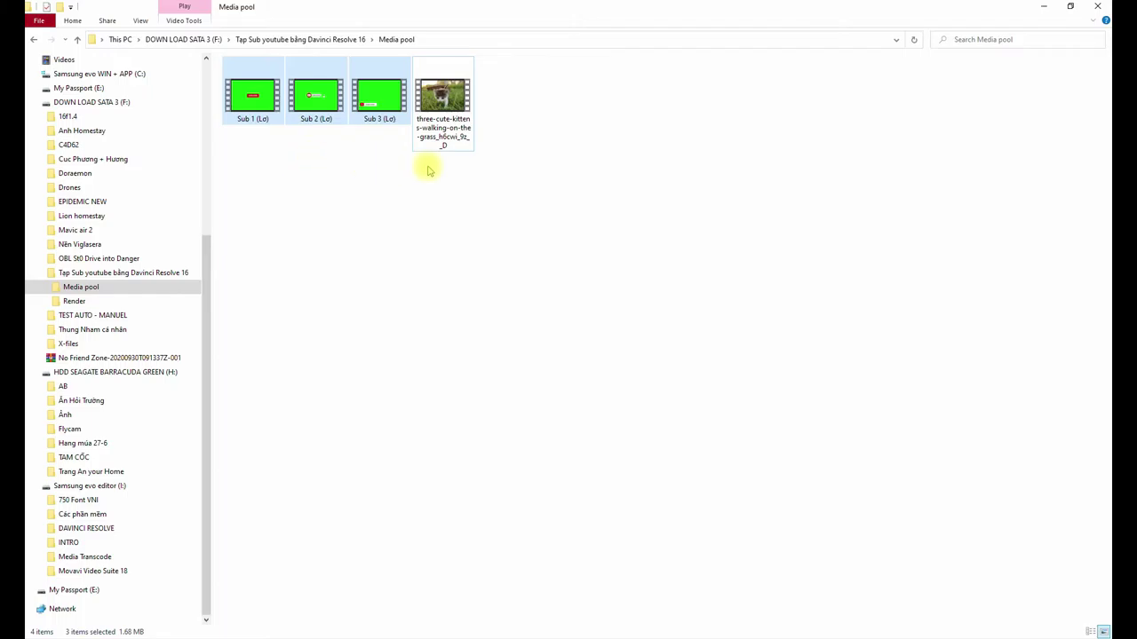
pyautogui.click(455, 186)
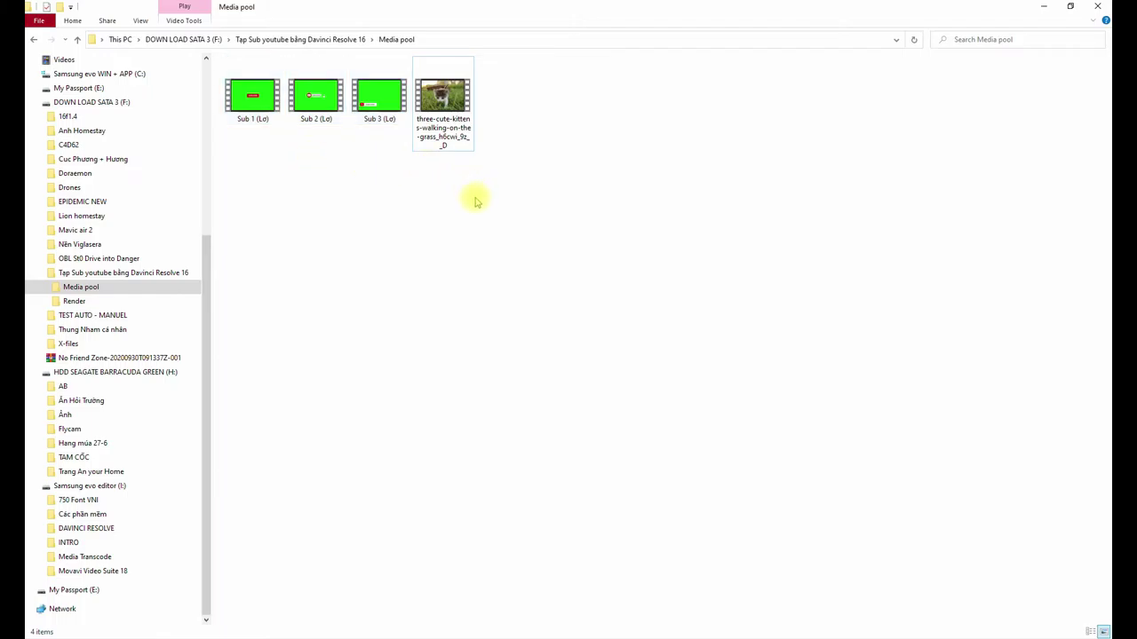
pyautogui.moveTo(485, 189); pyautogui.dragTo(223, 57)
pyautogui.moveTo(253, 95)
pyautogui.mouseDown()
pyautogui.moveTo(226, 115)
pyautogui.moveTo(302, 214)
pyautogui.mouseUp()
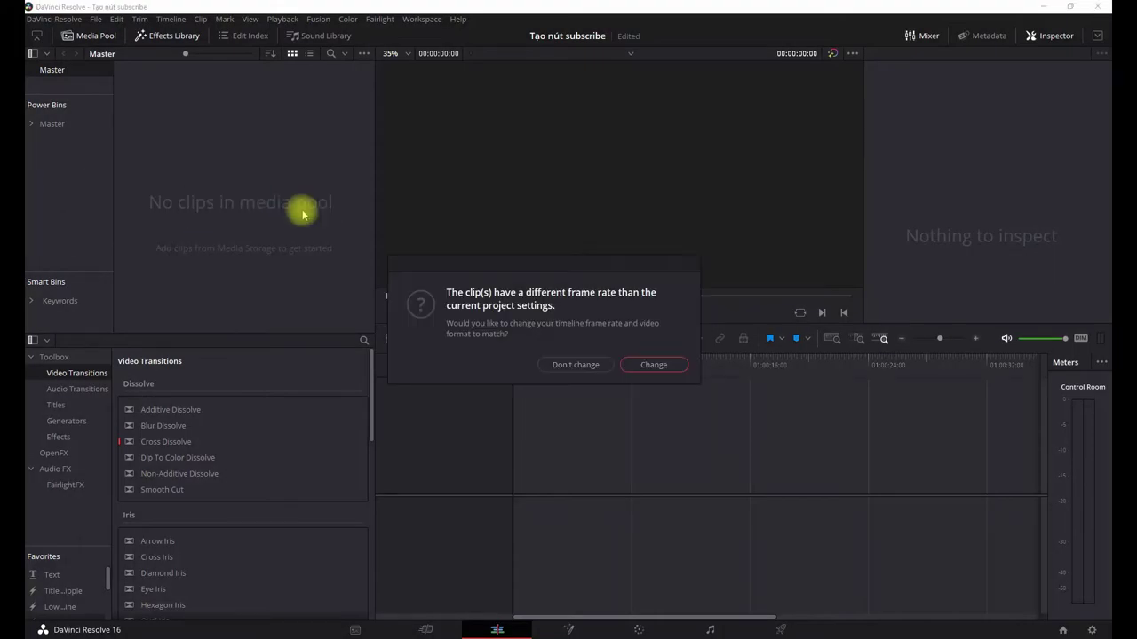
# - Dismiss the frame-rate prompt and put the kitten video on a new timeline
pyautogui.press('Return')
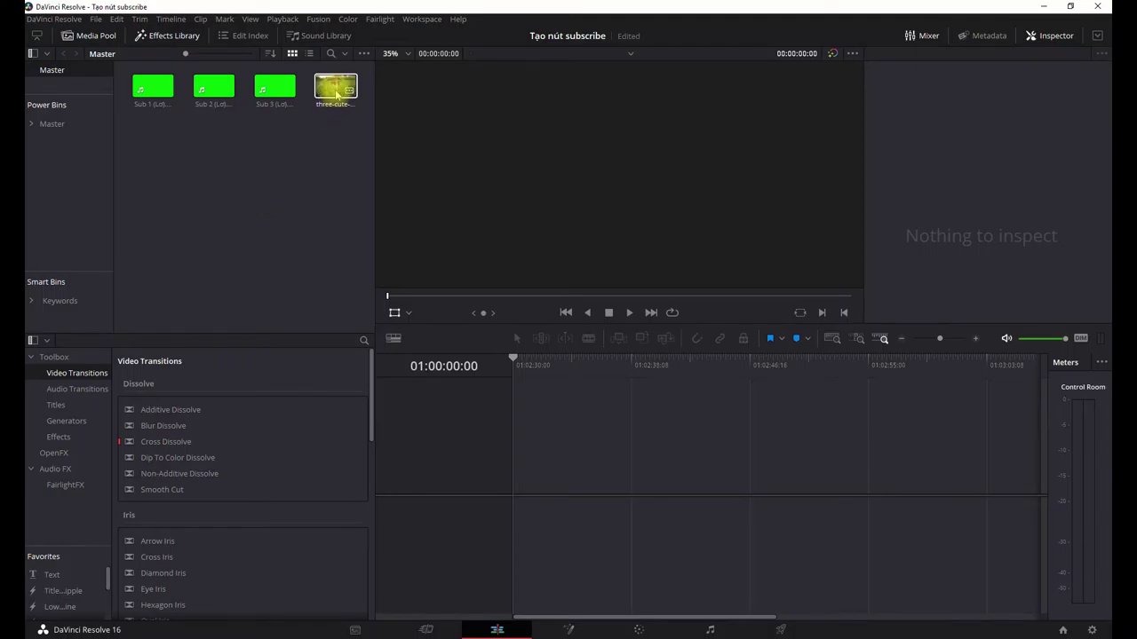
pyautogui.moveTo(336, 92); pyautogui.dragTo(521, 482)
pyautogui.click(544, 360)
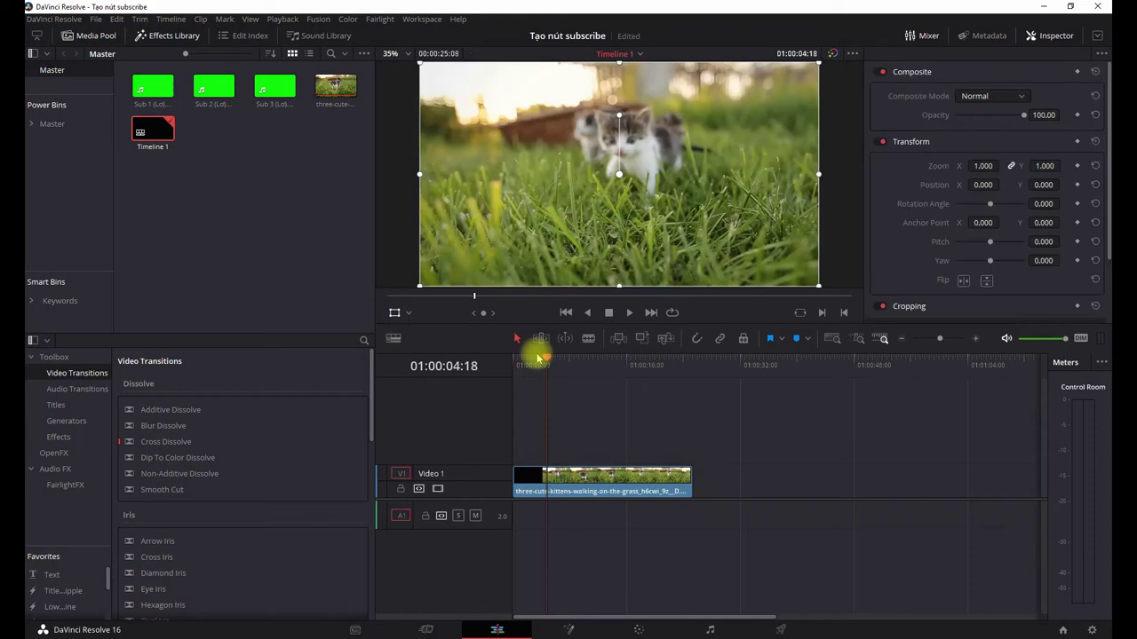
# - Stack Sub 1 on Video 2 above the kitten clip and preview the subscribe animation
pyautogui.click(165, 93)
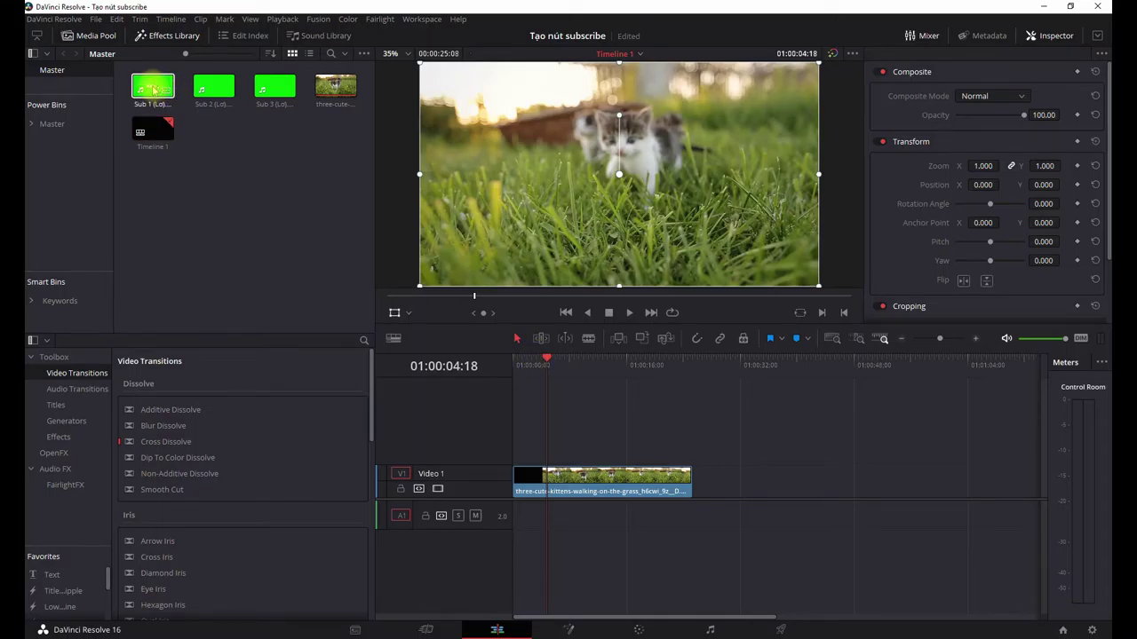
pyautogui.moveTo(153, 90); pyautogui.dragTo(567, 444)
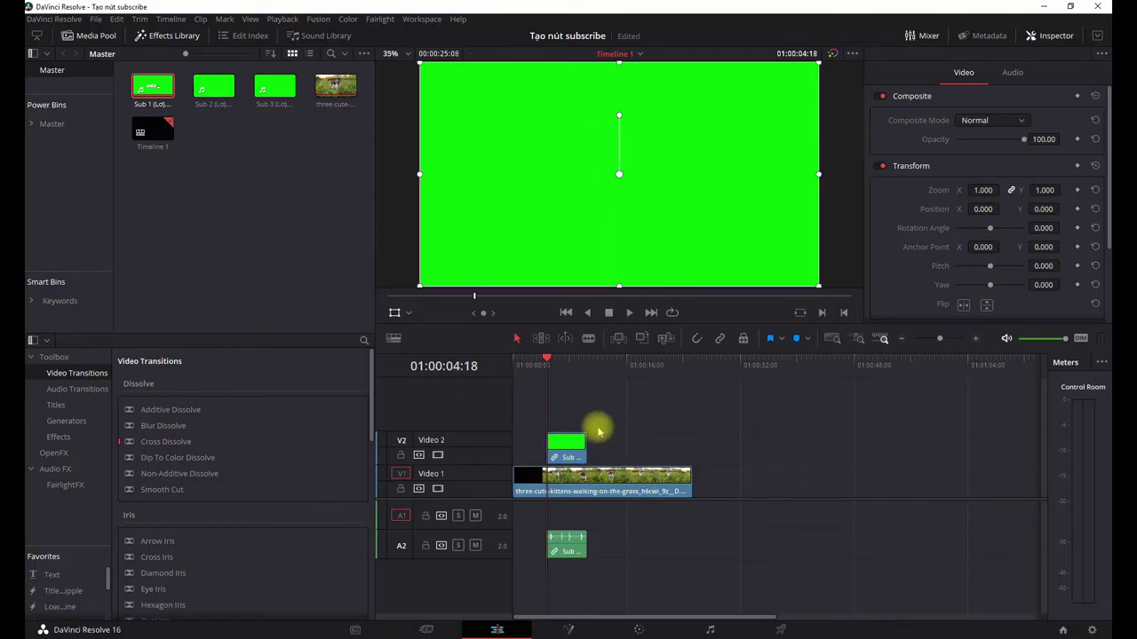
pyautogui.press('space')
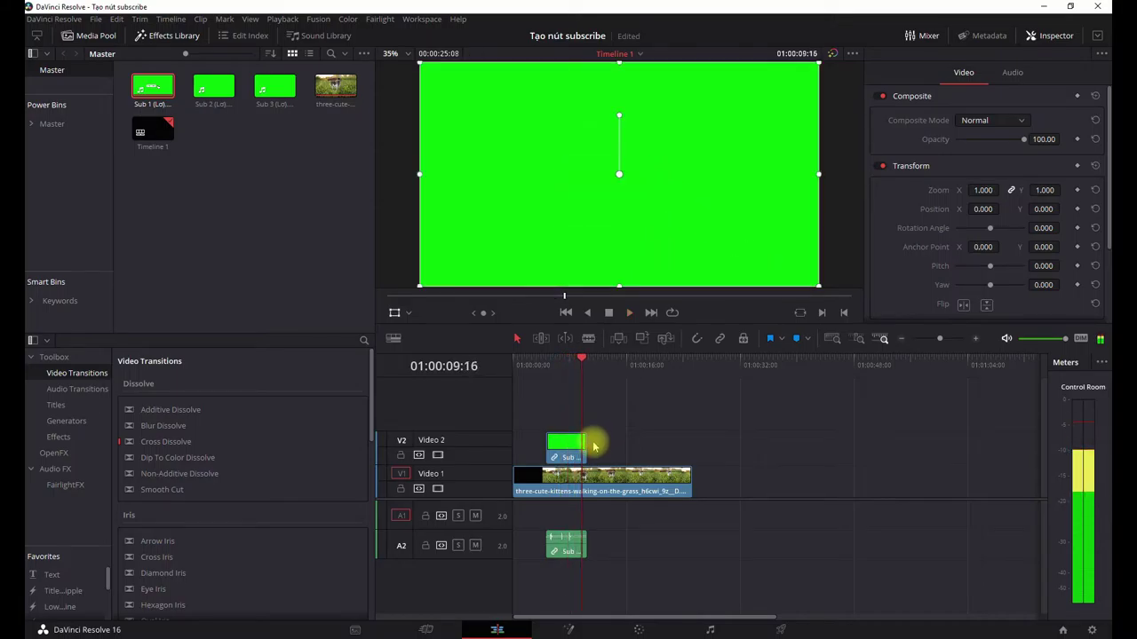
pyautogui.click(569, 364)
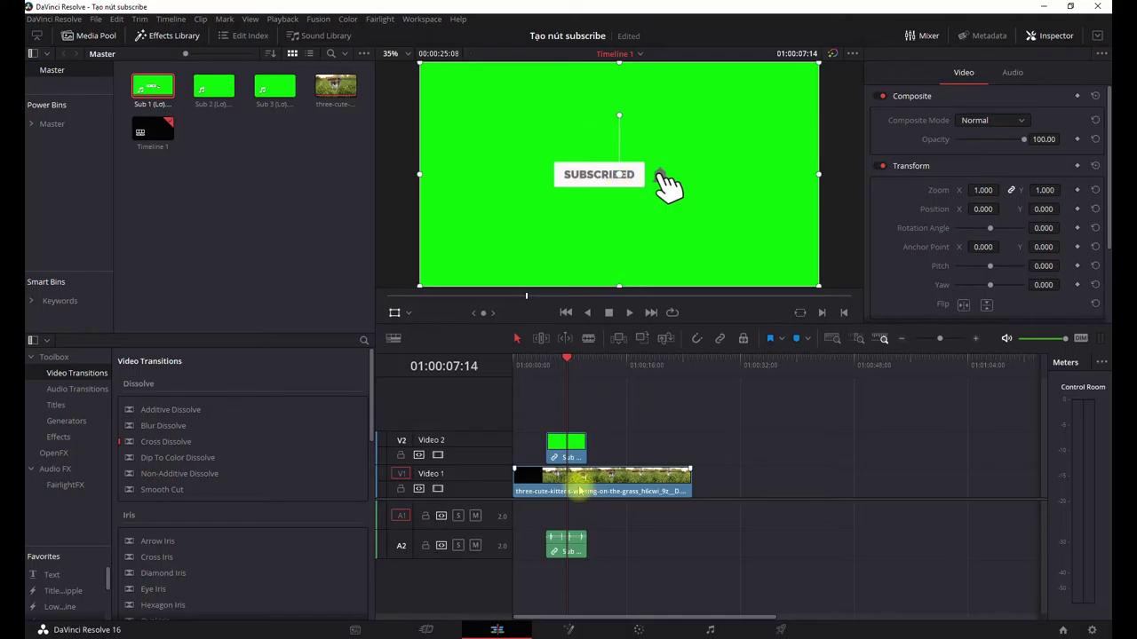
pyautogui.click(579, 477)
pyautogui.moveTo(595, 382); pyautogui.dragTo(571, 372)
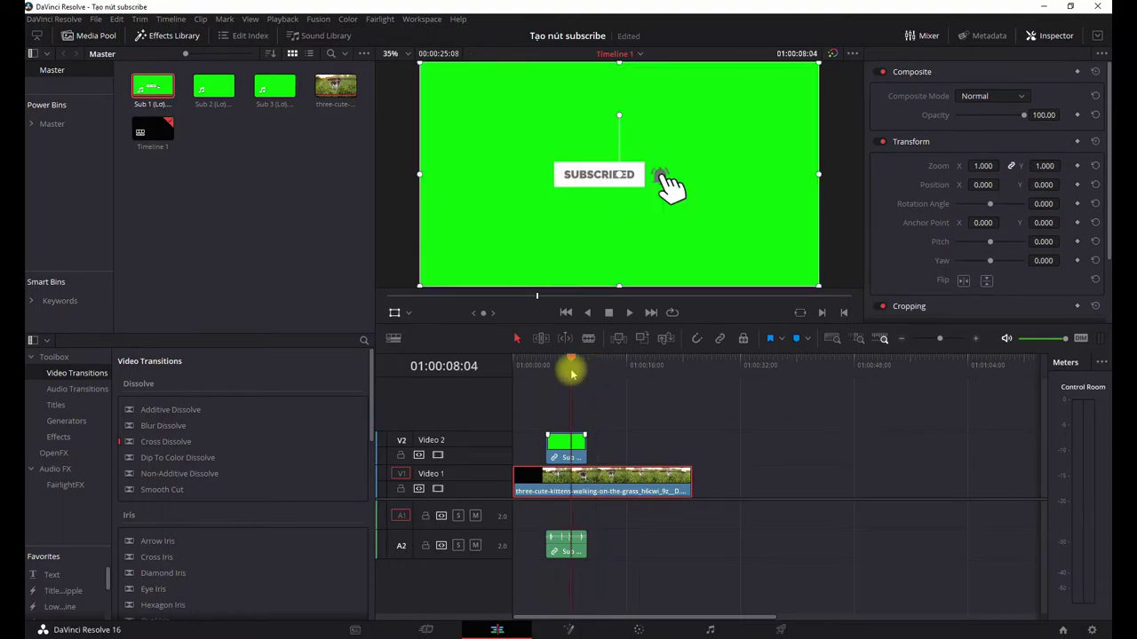
pyautogui.click(637, 626)
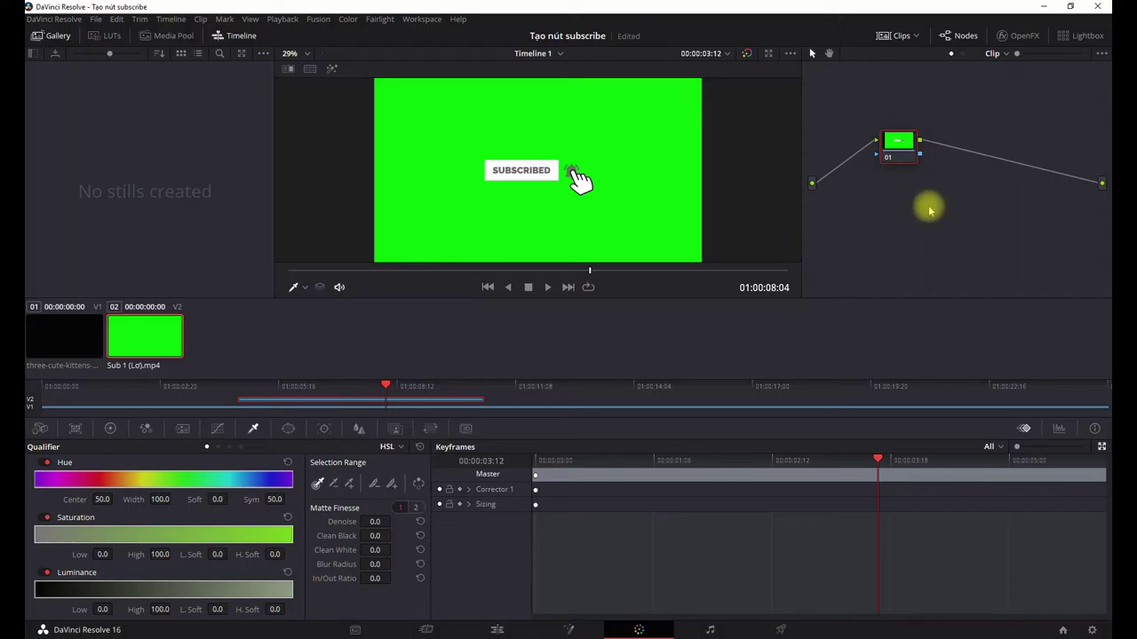
# - Add an alpha output to Sub 1's node graph and wire node 01's key output into it
pyautogui.rightClick(926, 199)
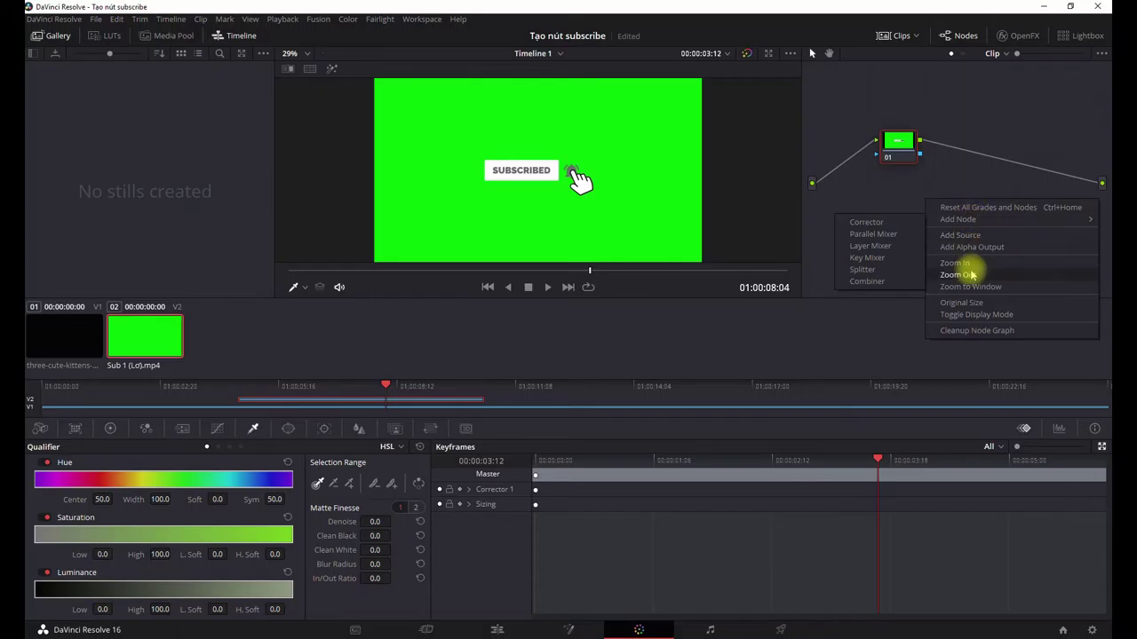
pyautogui.click(980, 248)
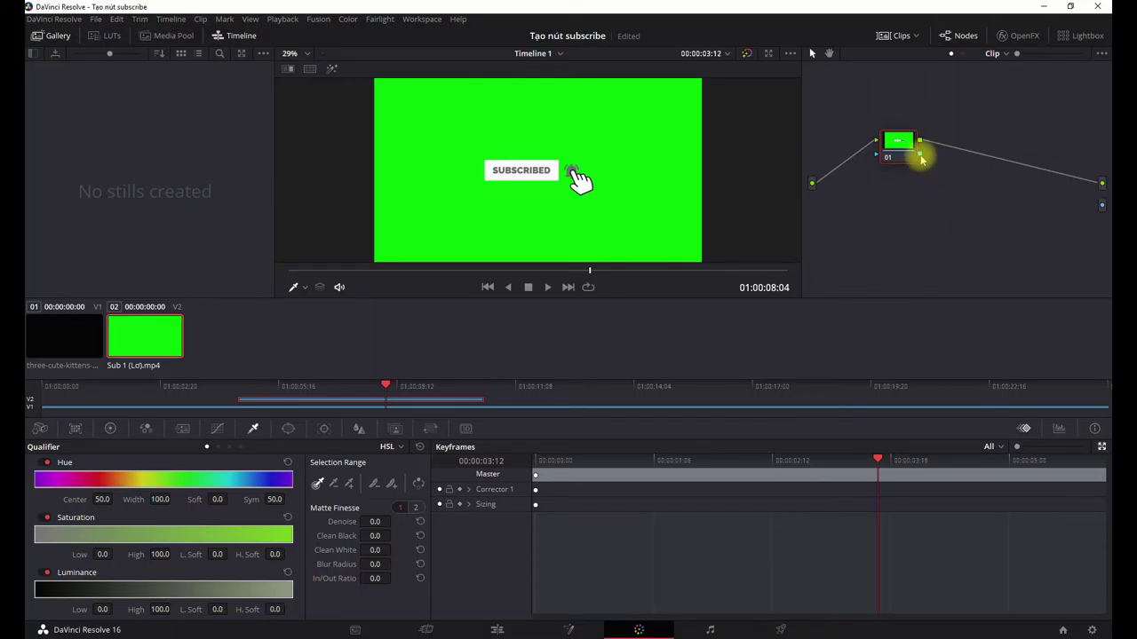
pyautogui.moveTo(921, 158); pyautogui.dragTo(1105, 207)
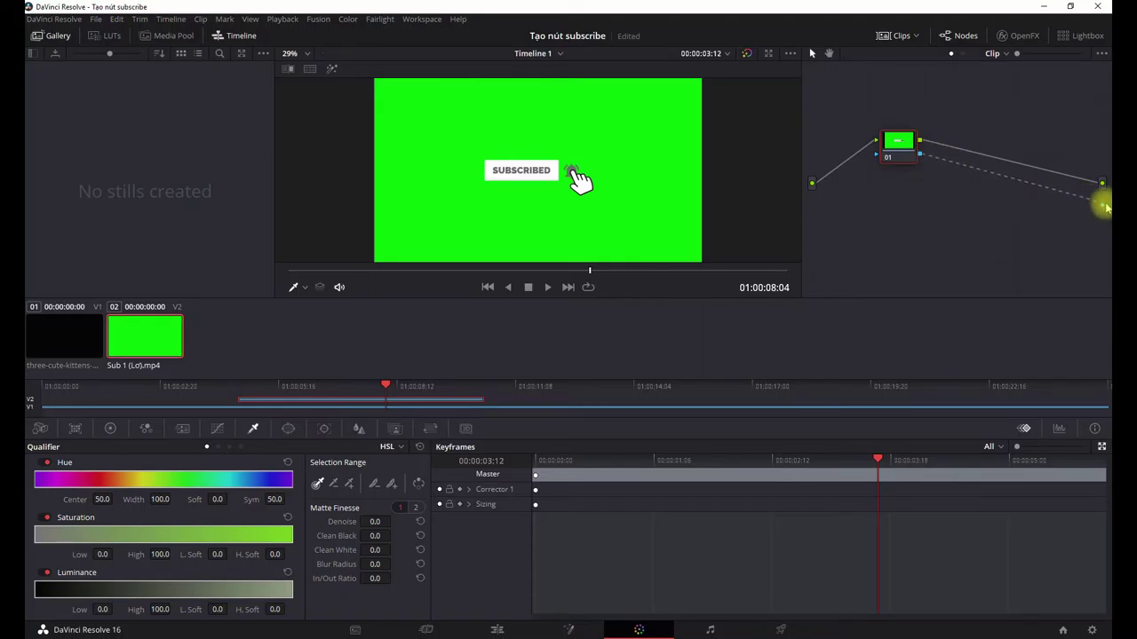
pyautogui.moveTo(1099, 207); pyautogui.dragTo(1101, 205)
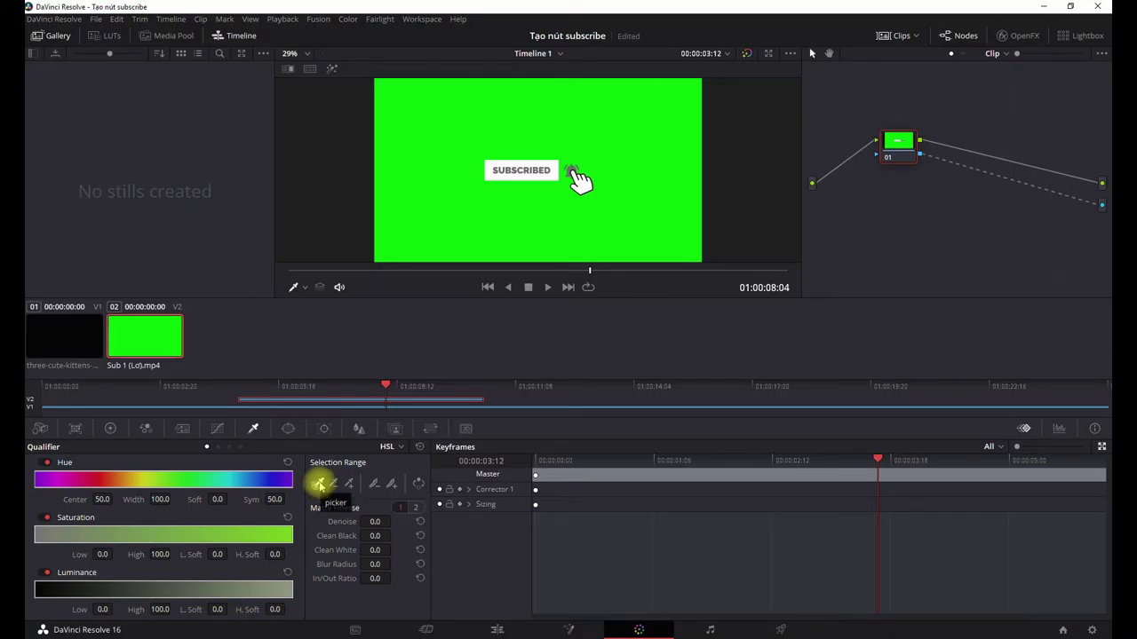
# - Sample the green background with the qualifier picker, invert the key, and play back to check it
pyautogui.click(318, 485)
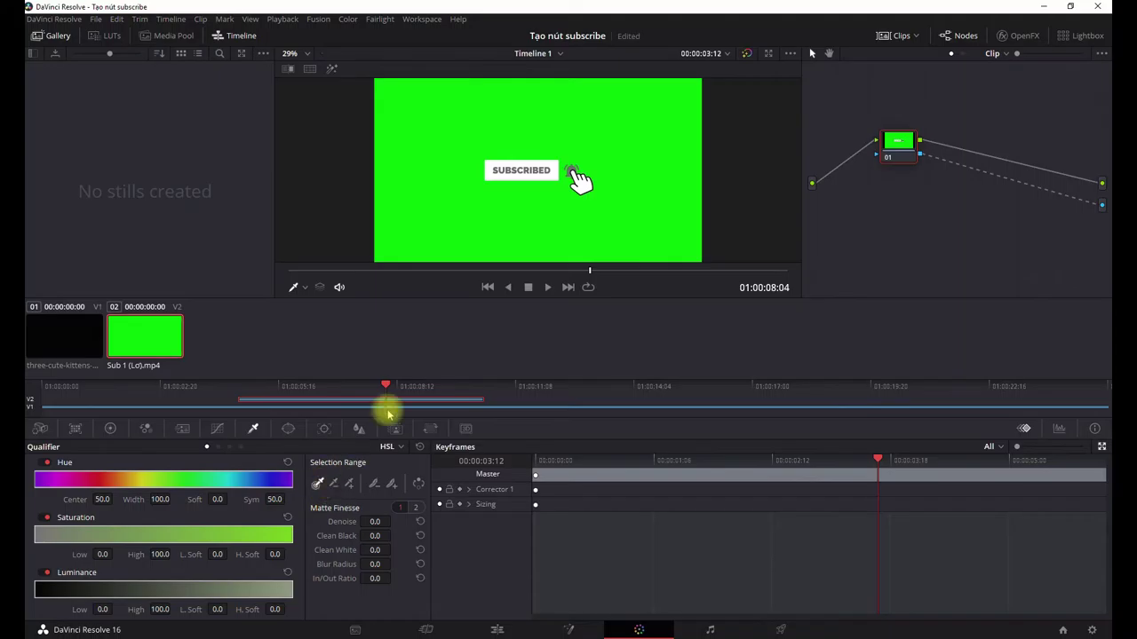
pyautogui.click(638, 203)
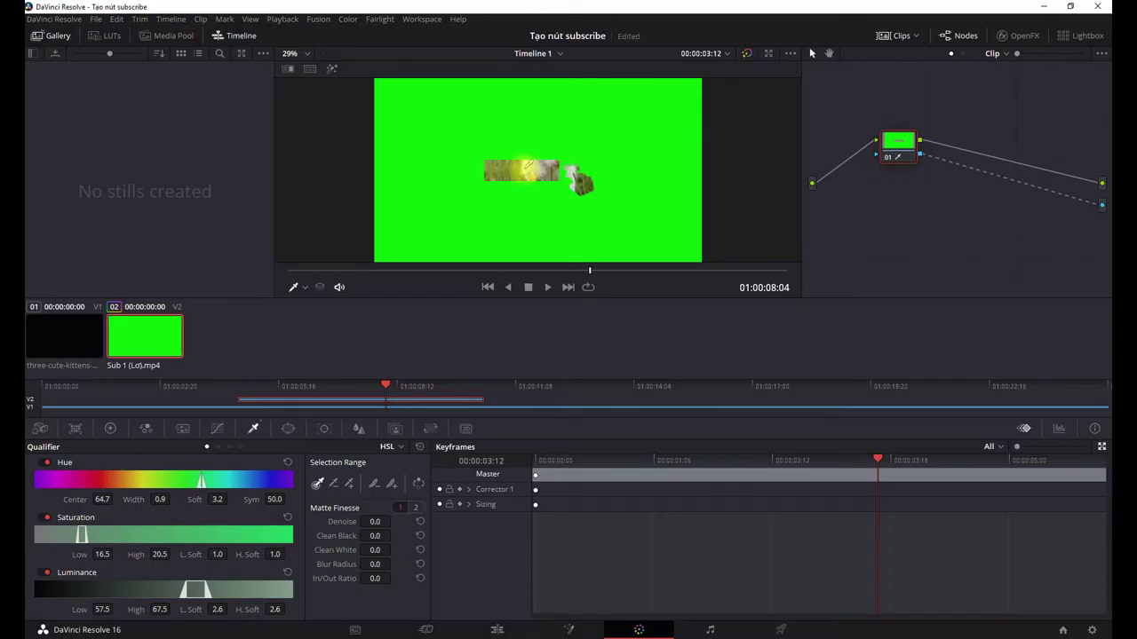
pyautogui.click(418, 484)
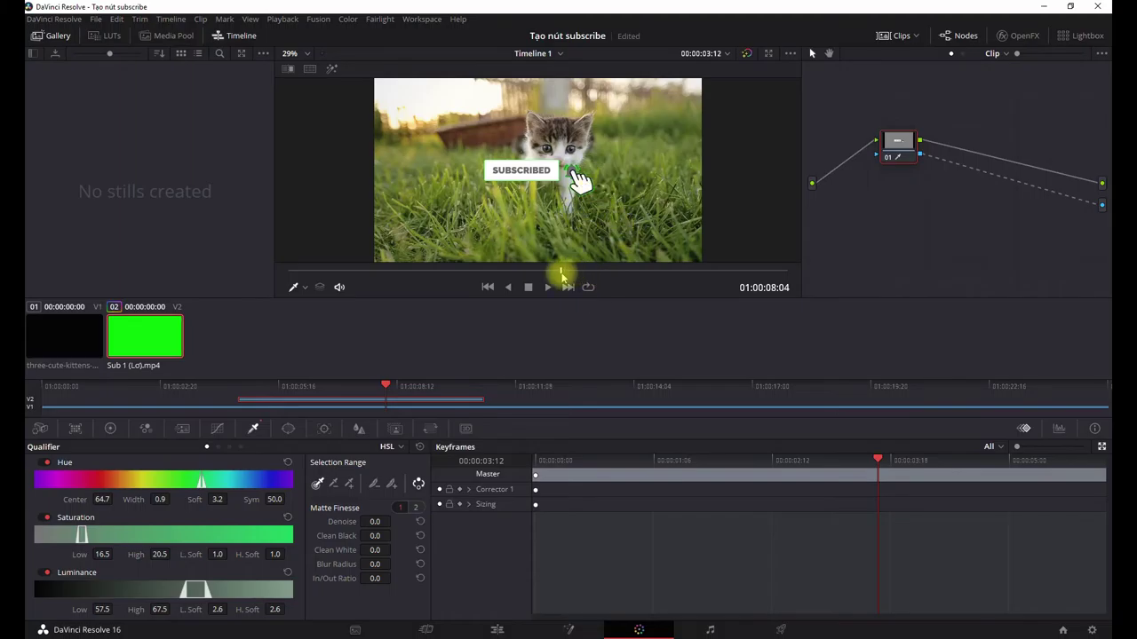
pyautogui.click(536, 270)
pyautogui.moveTo(537, 270); pyautogui.dragTo(436, 270)
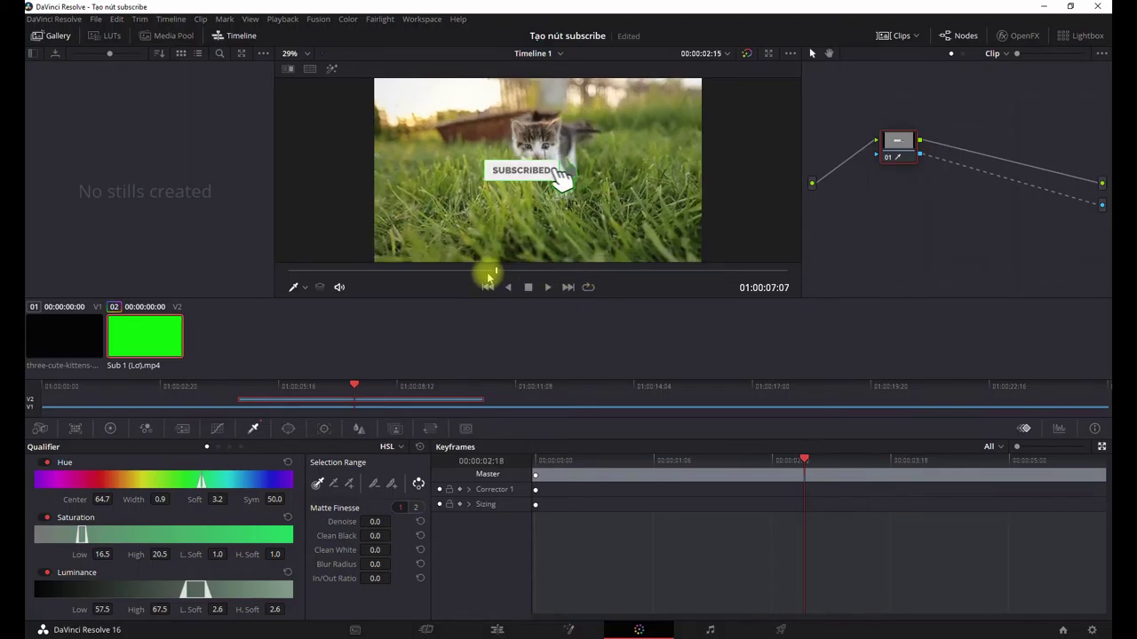
pyautogui.press('space')
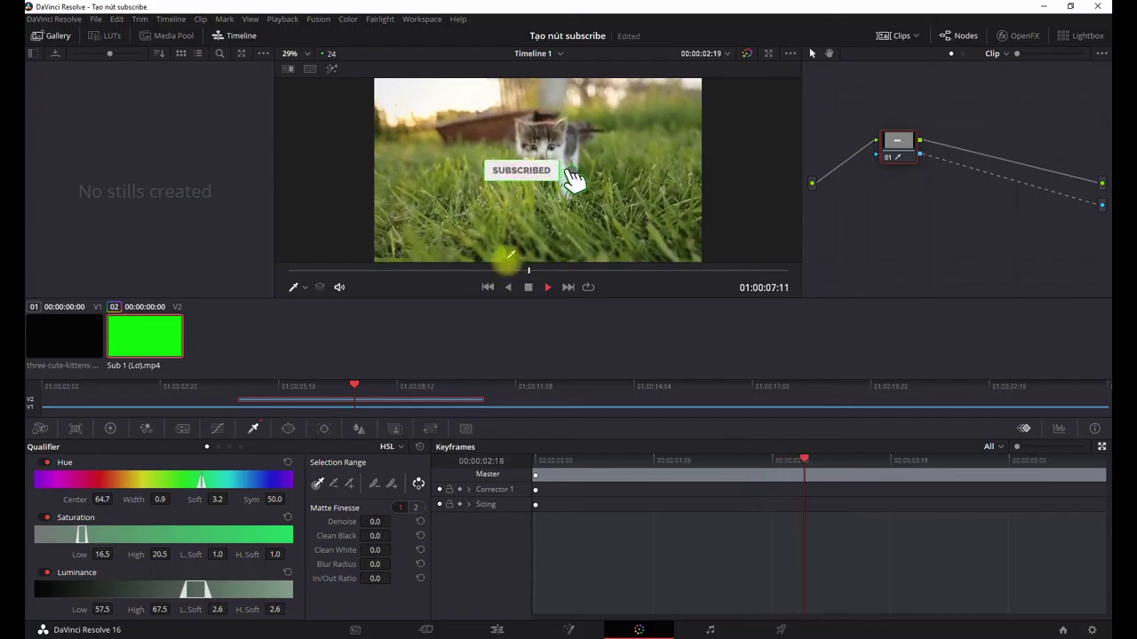
pyautogui.click(483, 271)
pyautogui.moveTo(493, 272); pyautogui.dragTo(370, 272)
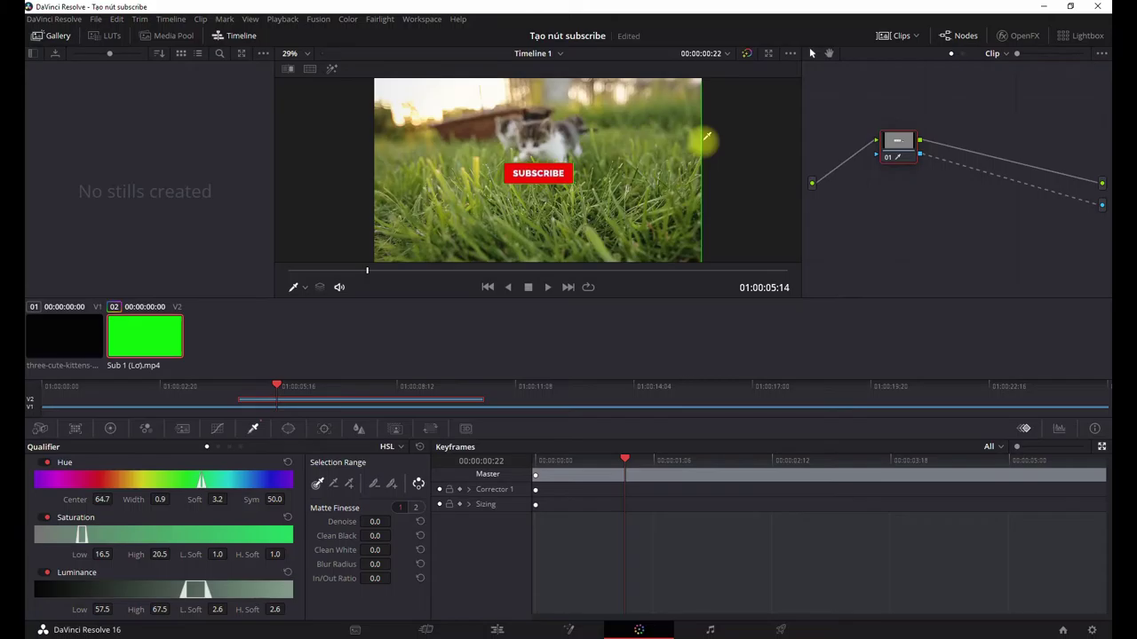
# - Return to the Edit page and replay the timeline to review the keyed SUBSCRIBE overlay
pyautogui.hotkey('shift', '4')
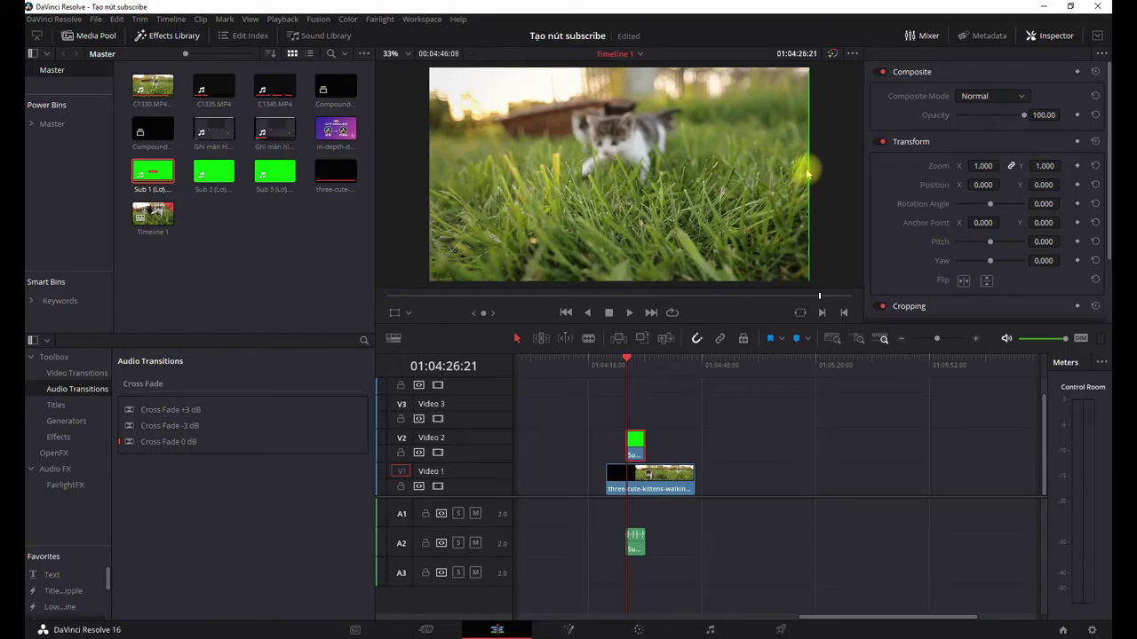
pyautogui.press('space')
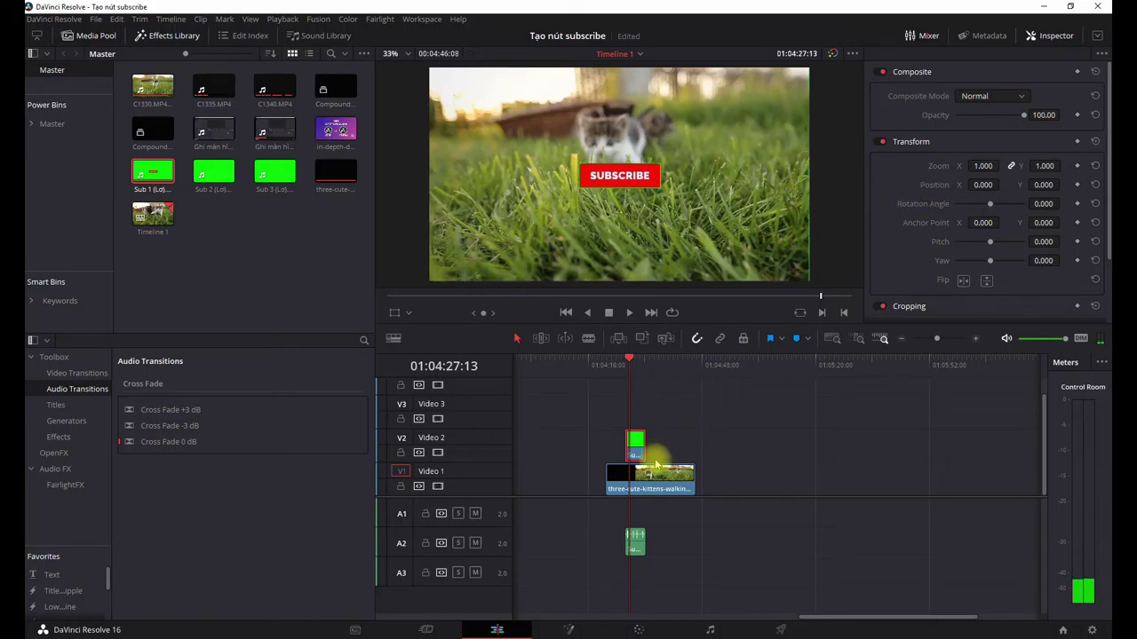
pyautogui.click(634, 449)
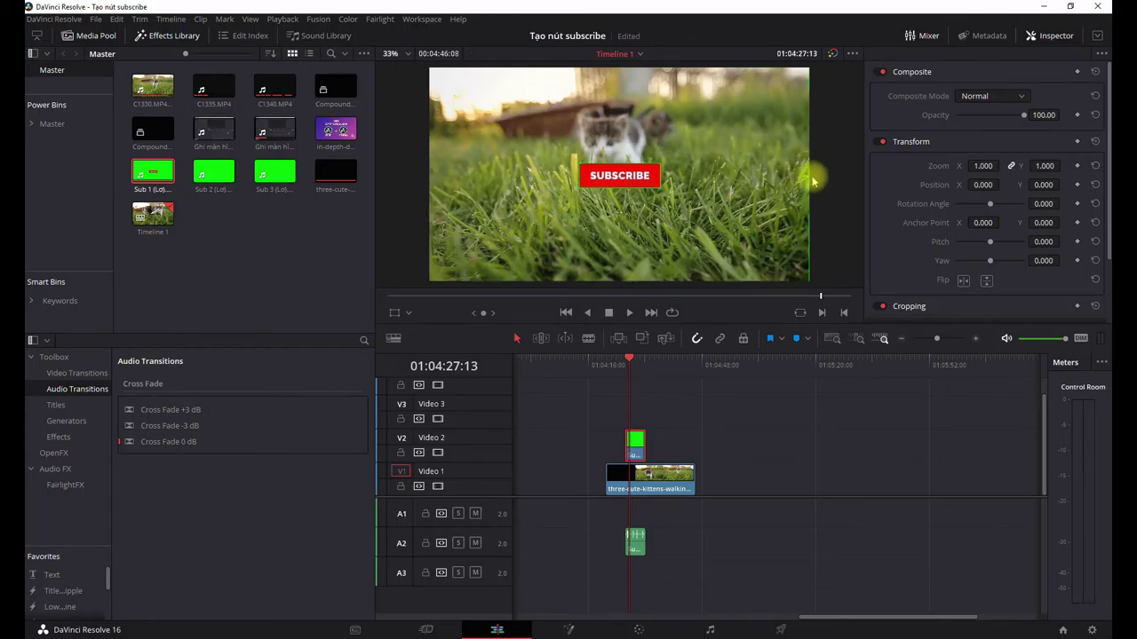
pyautogui.press('Left')
pyautogui.press('Left')
pyautogui.press('Left')
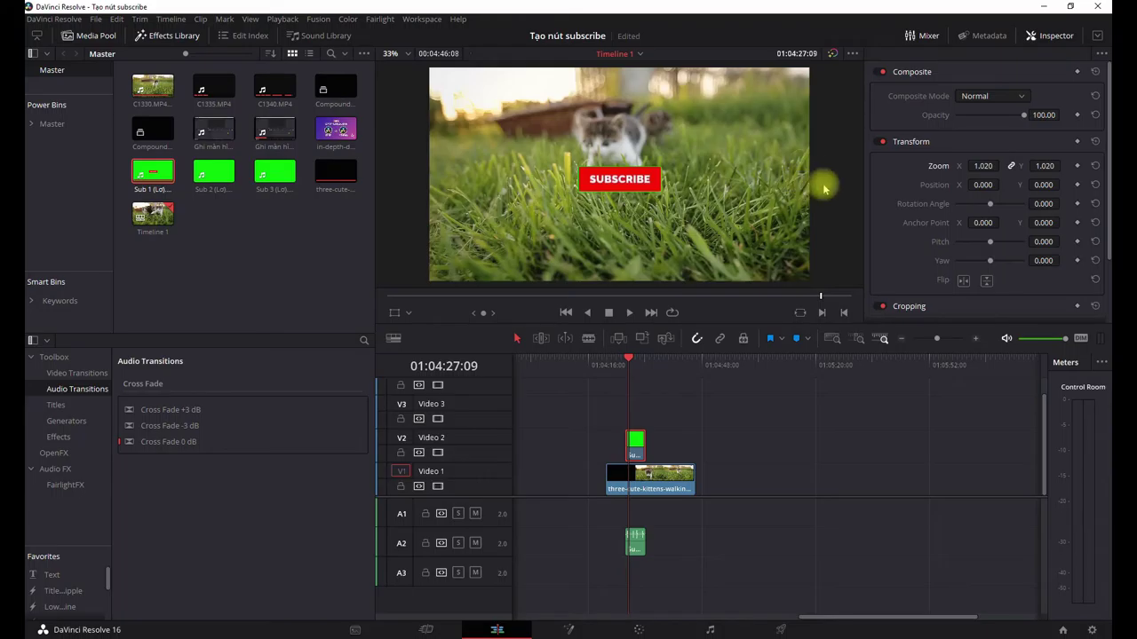
pyautogui.click(627, 363)
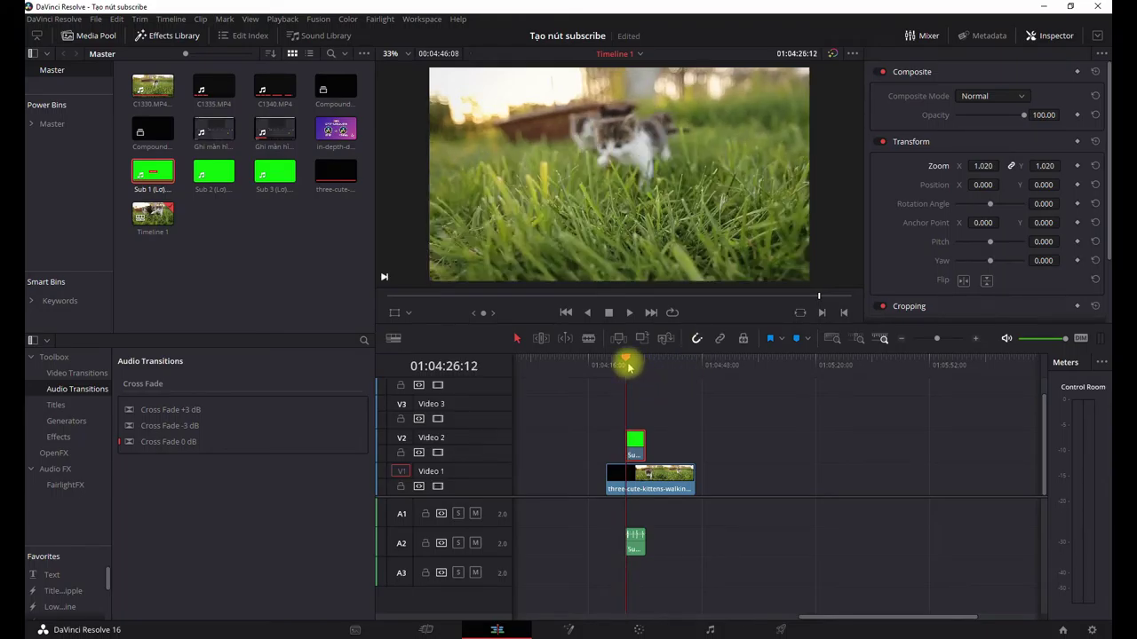
pyautogui.press('space')
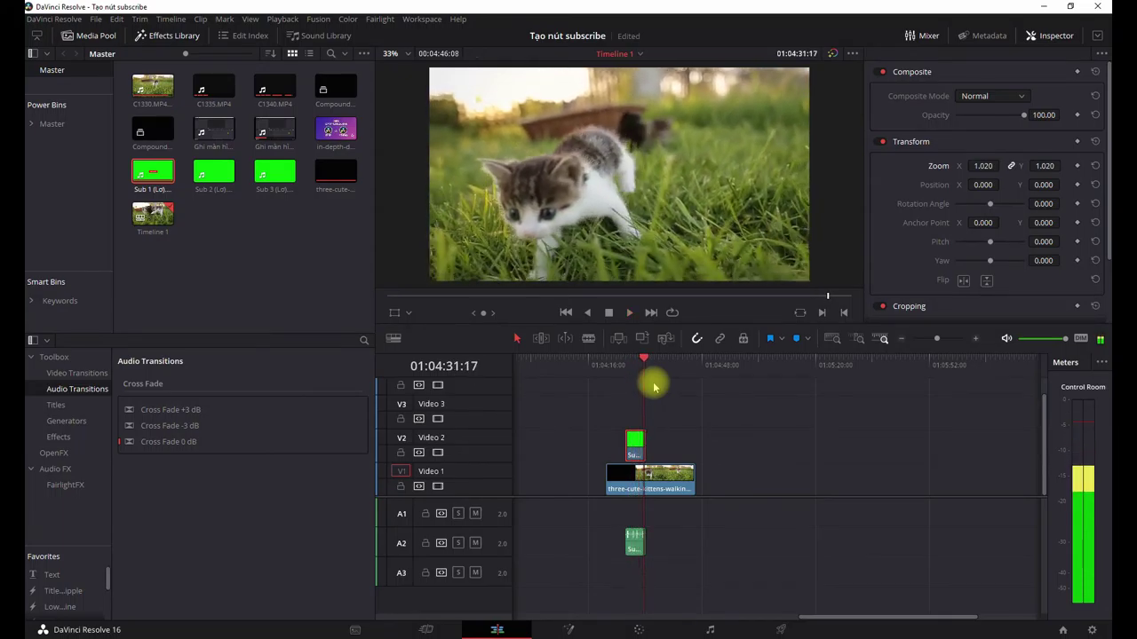
pyautogui.click(629, 368)
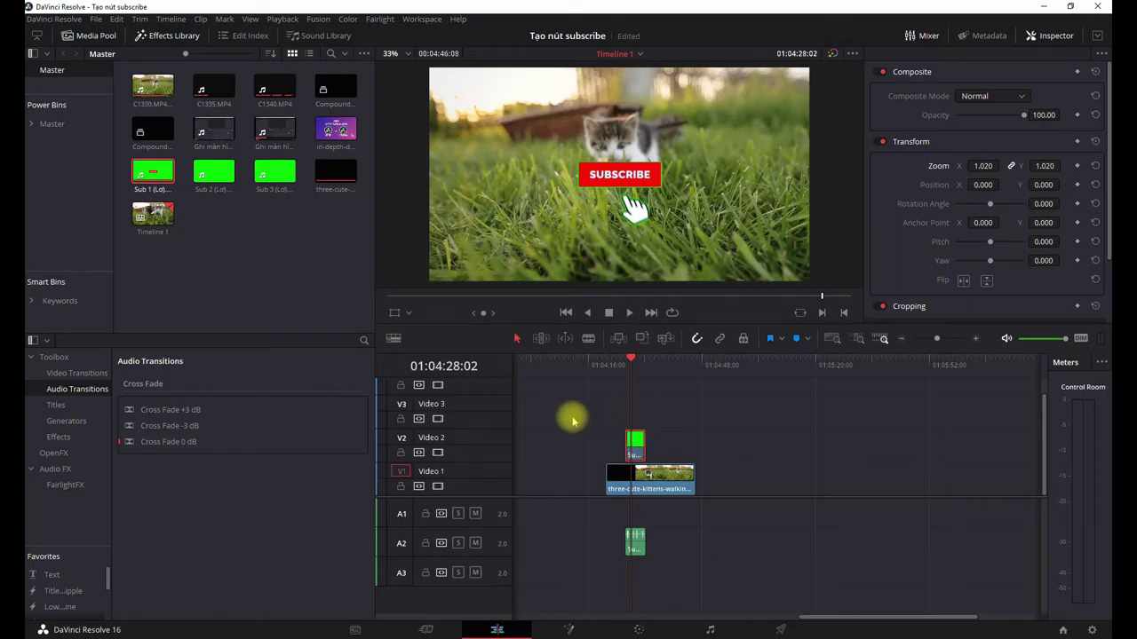
# - Show transform handles, drag the SUBSCRIBE clip, then reset its transform to zoom 1.000, position 0,0
pyautogui.click(397, 313)
pyautogui.click(417, 332)
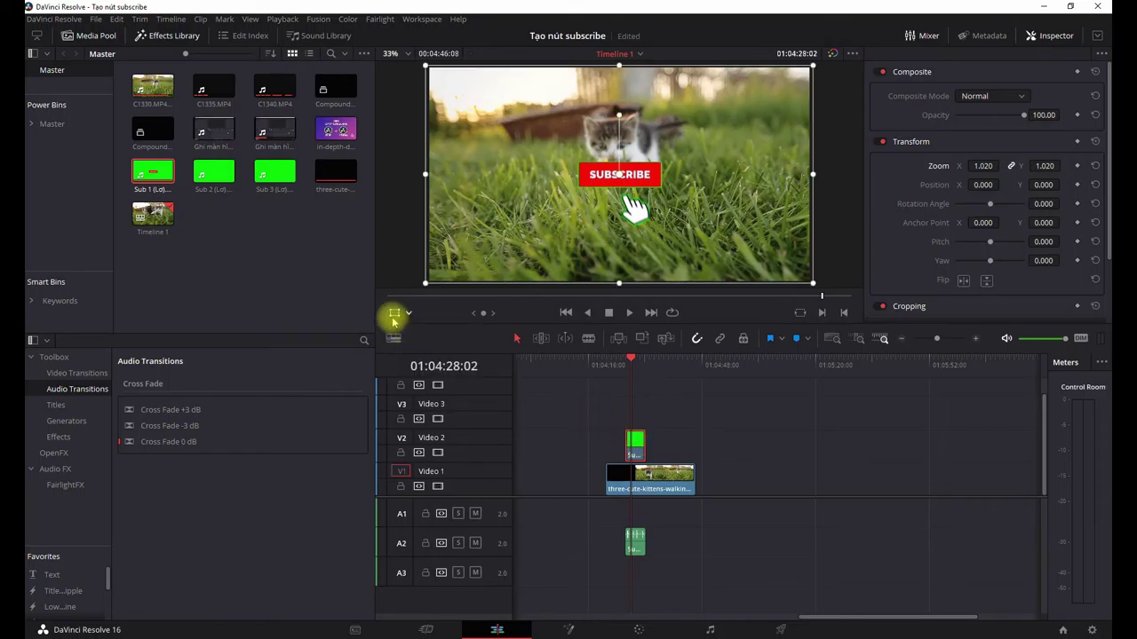
pyautogui.moveTo(641, 178); pyautogui.dragTo(521, 257)
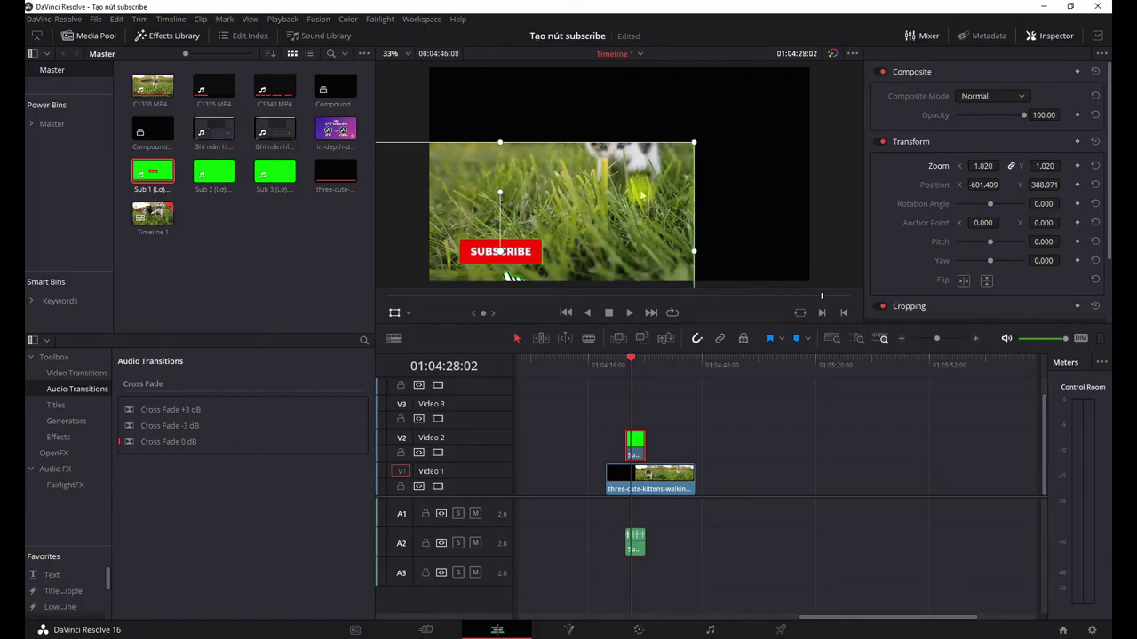
pyautogui.click(1095, 141)
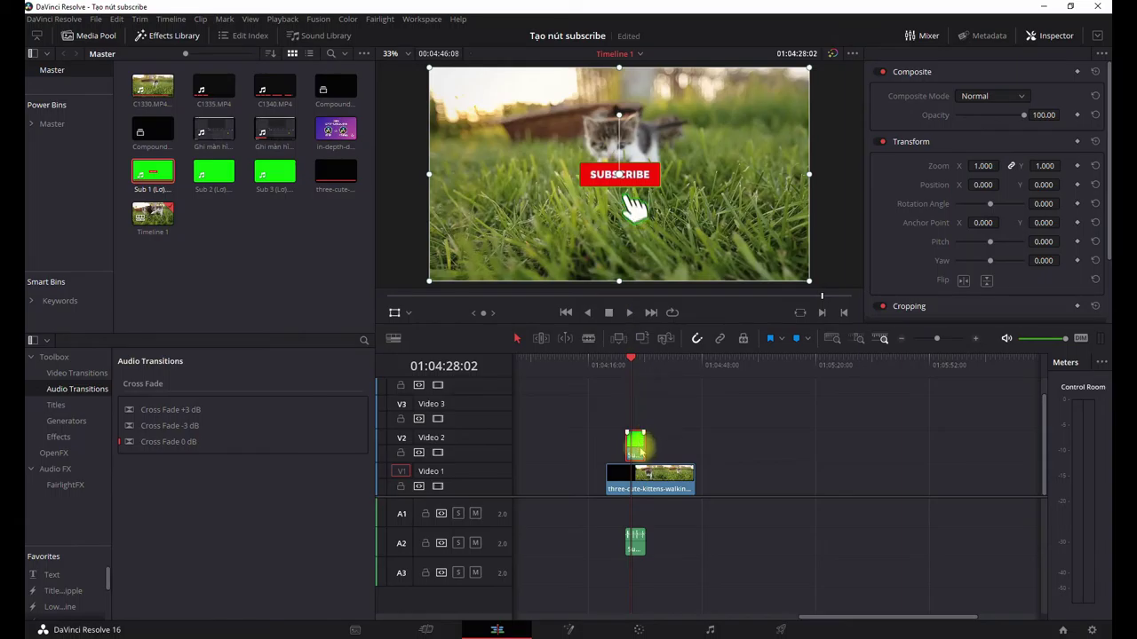
# - Convert the SUBSCRIBE clip on Video 2 into a compound clip
pyautogui.rightClick(634, 444)
pyautogui.click(691, 105)
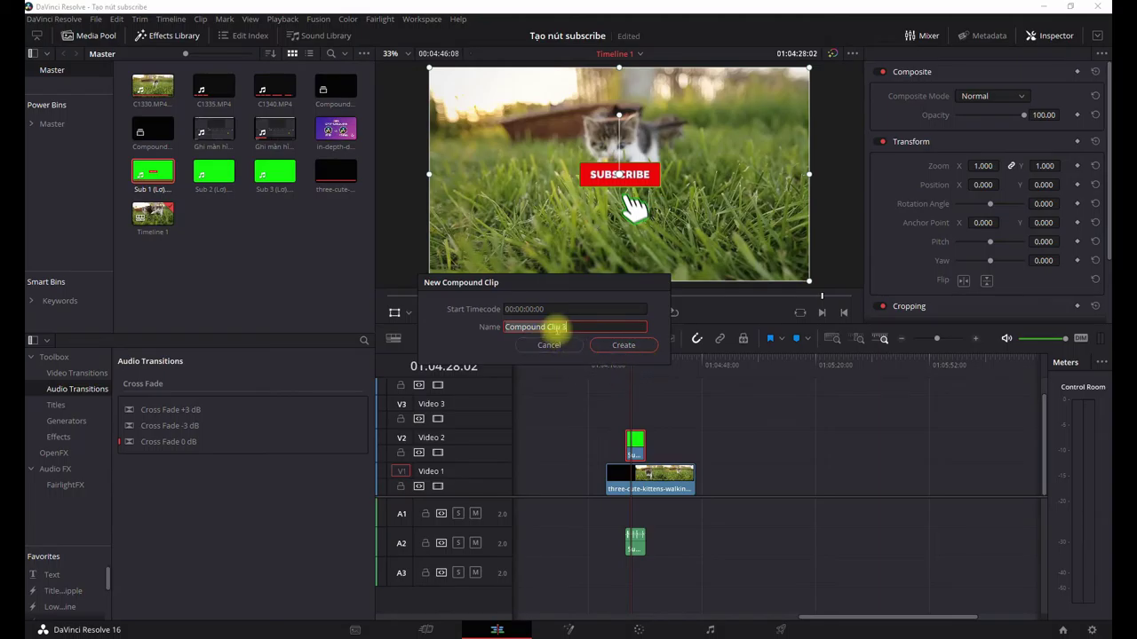
pyautogui.click(619, 346)
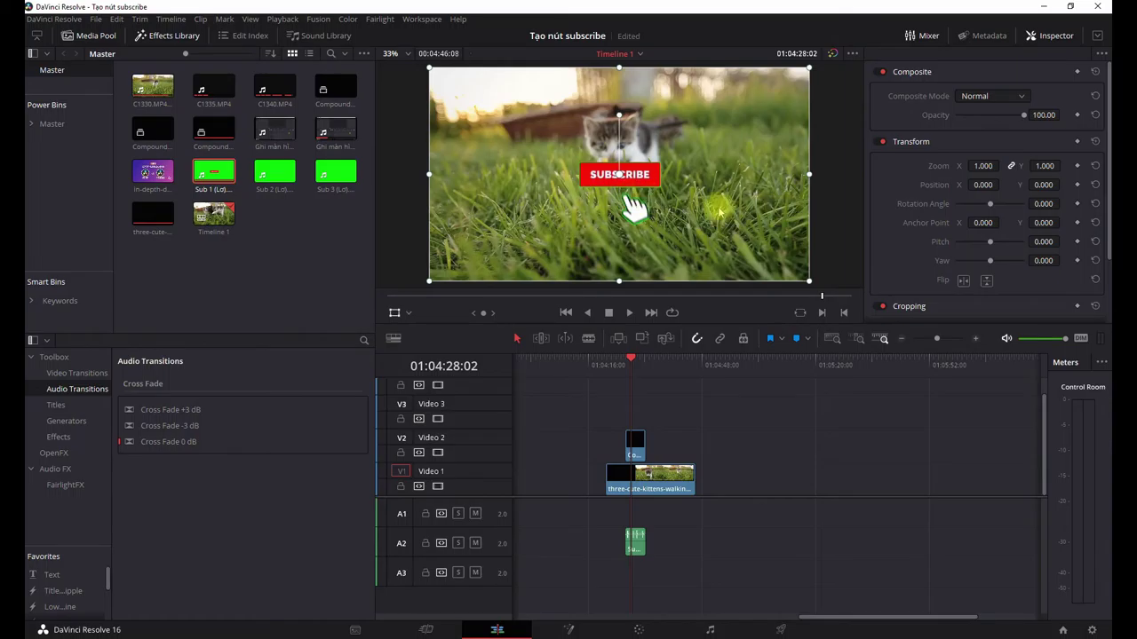
# - Scale the compound clip to 0.670 in the lower-left corner and place a copy after it
pyautogui.moveTo(709, 221)
pyautogui.mouseDown()
pyautogui.moveTo(649, 273)
pyautogui.moveTo(602, 259)
pyautogui.moveTo(661, 252)
pyautogui.mouseUp()
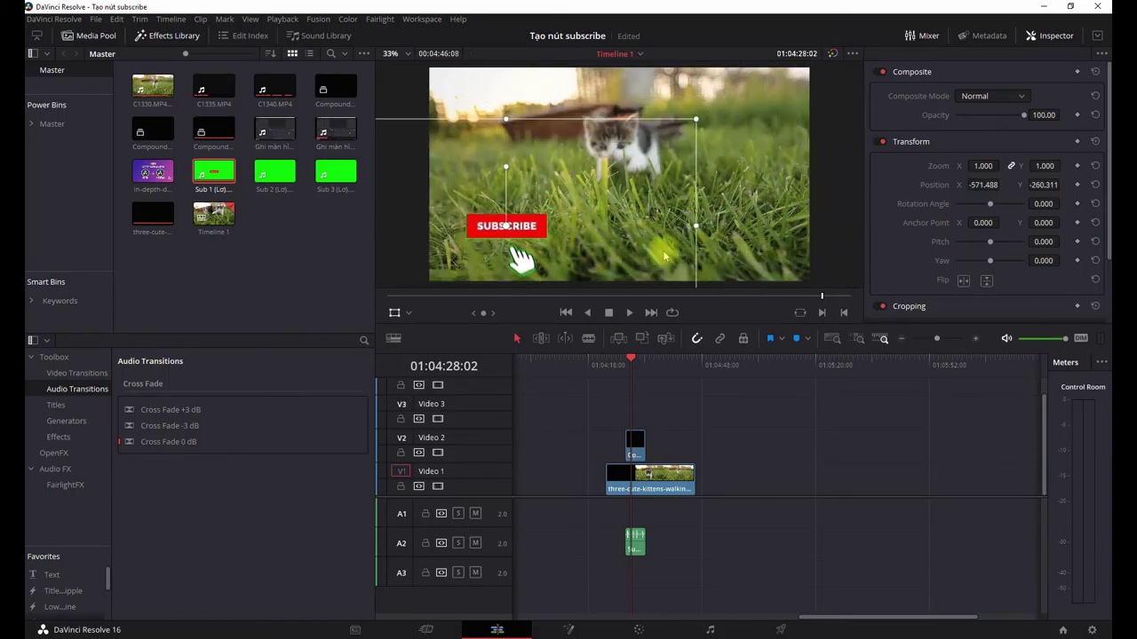
pyautogui.moveTo(981, 166); pyautogui.dragTo(961, 167)
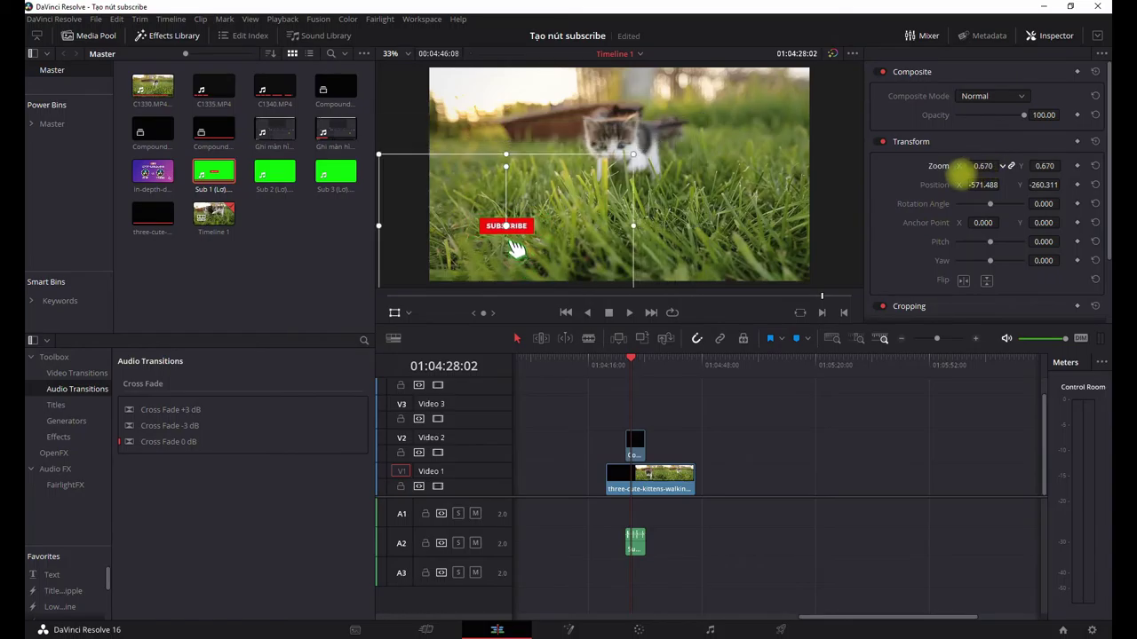
pyautogui.moveTo(604, 271); pyautogui.dragTo(585, 295)
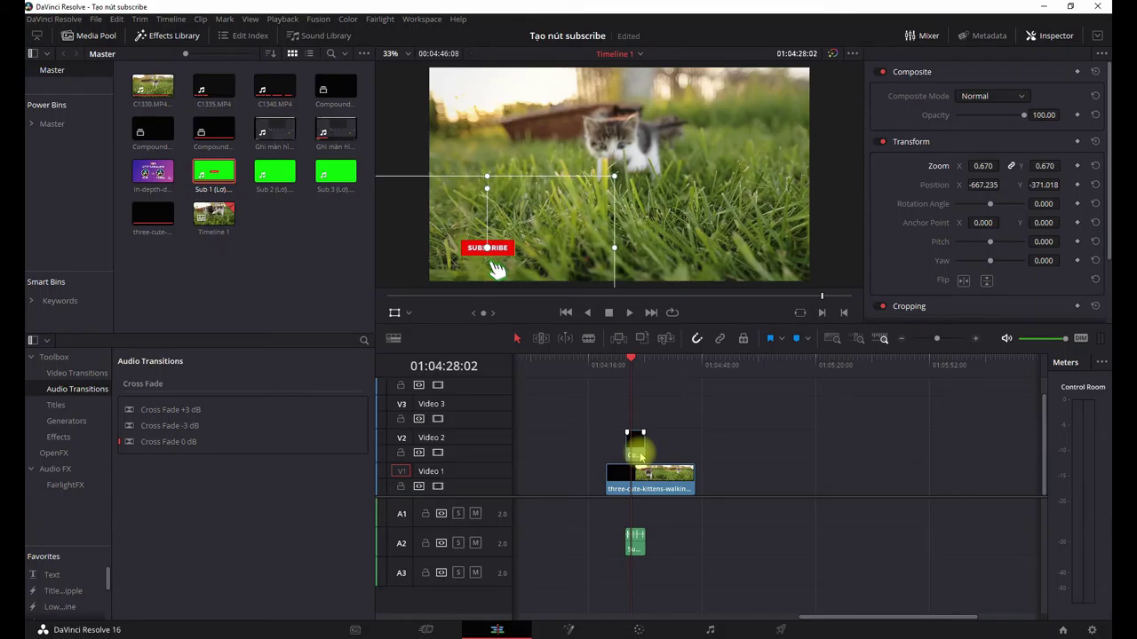
pyautogui.moveTo(641, 455); pyautogui.dragTo(661, 455)
pyautogui.click(650, 372)
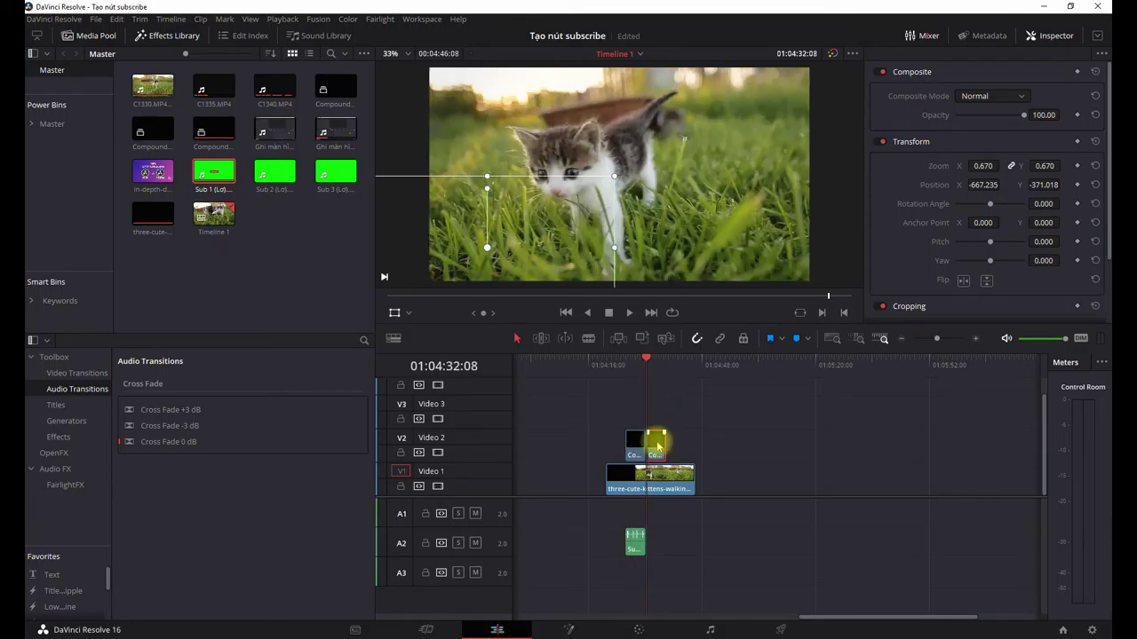
# - Move the second SUBSCRIBE copy to the lower-right corner of the frame
pyautogui.press('space')
pyautogui.press('space')
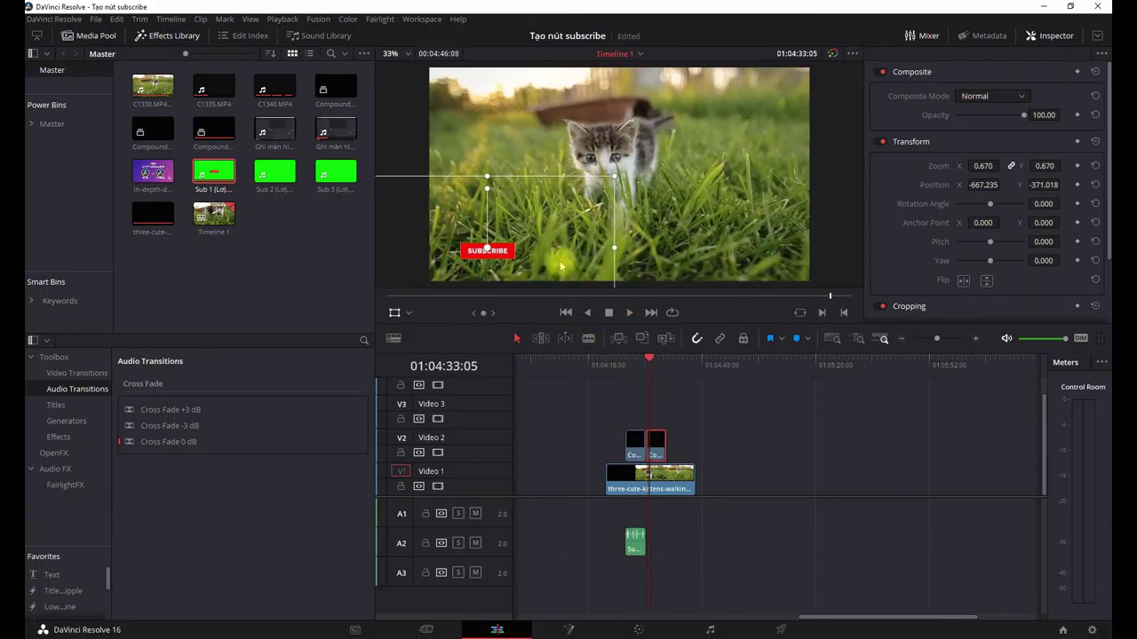
pyautogui.moveTo(560, 266); pyautogui.dragTo(738, 263)
pyautogui.hotkey('ctrl', 'v')
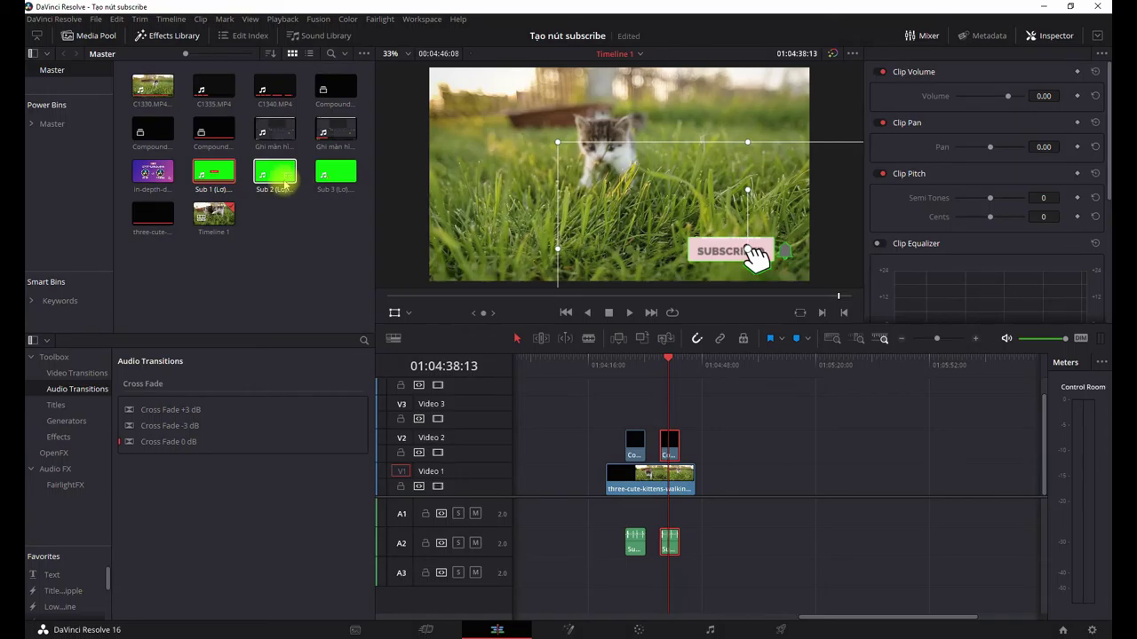
# - Add Sub 2 and Sub 3 to Video 2, then select and delete them
pyautogui.moveTo(279, 180)
pyautogui.mouseDown()
pyautogui.moveTo(618, 405)
pyautogui.moveTo(710, 441)
pyautogui.mouseUp()
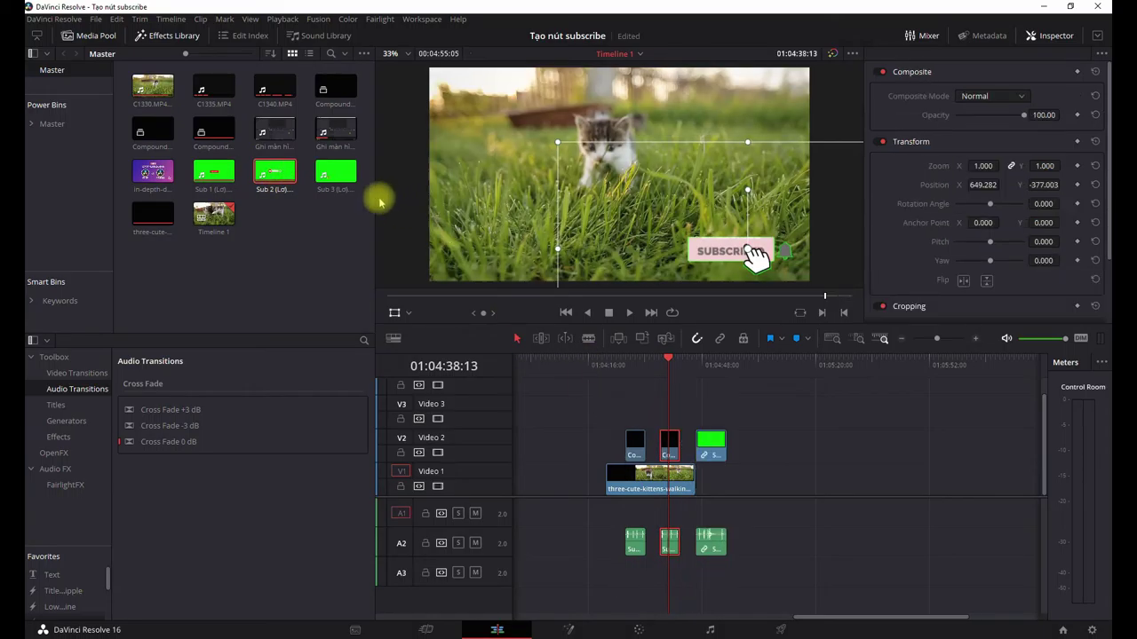
pyautogui.moveTo(342, 185); pyautogui.dragTo(761, 444)
pyautogui.click(758, 369)
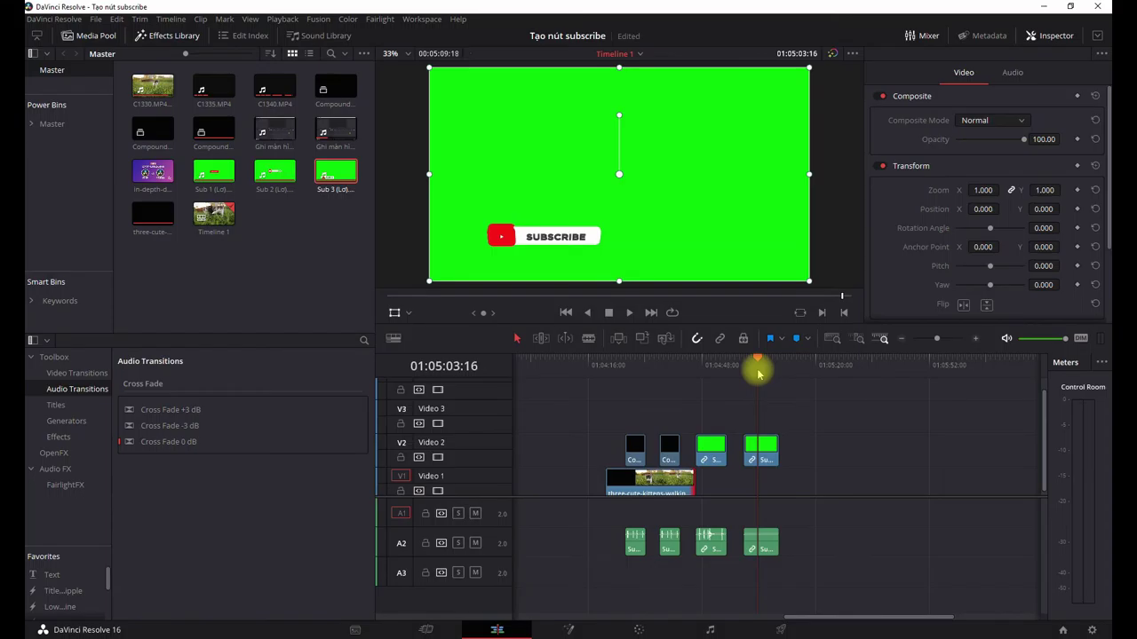
pyautogui.moveTo(815, 419); pyautogui.dragTo(710, 572)
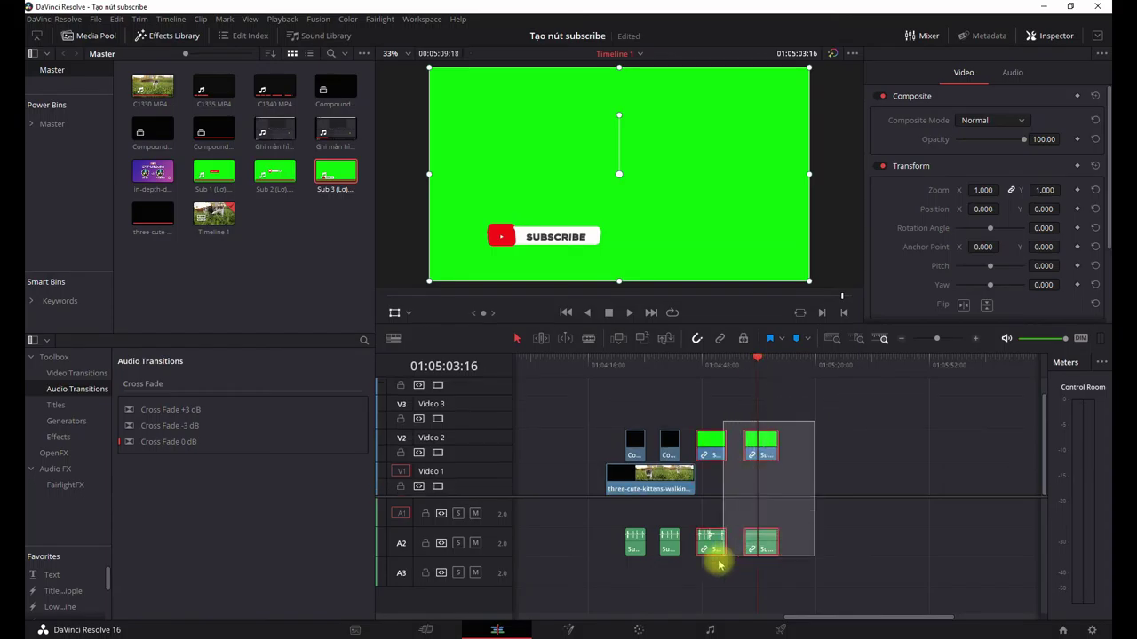
pyautogui.press('Delete')
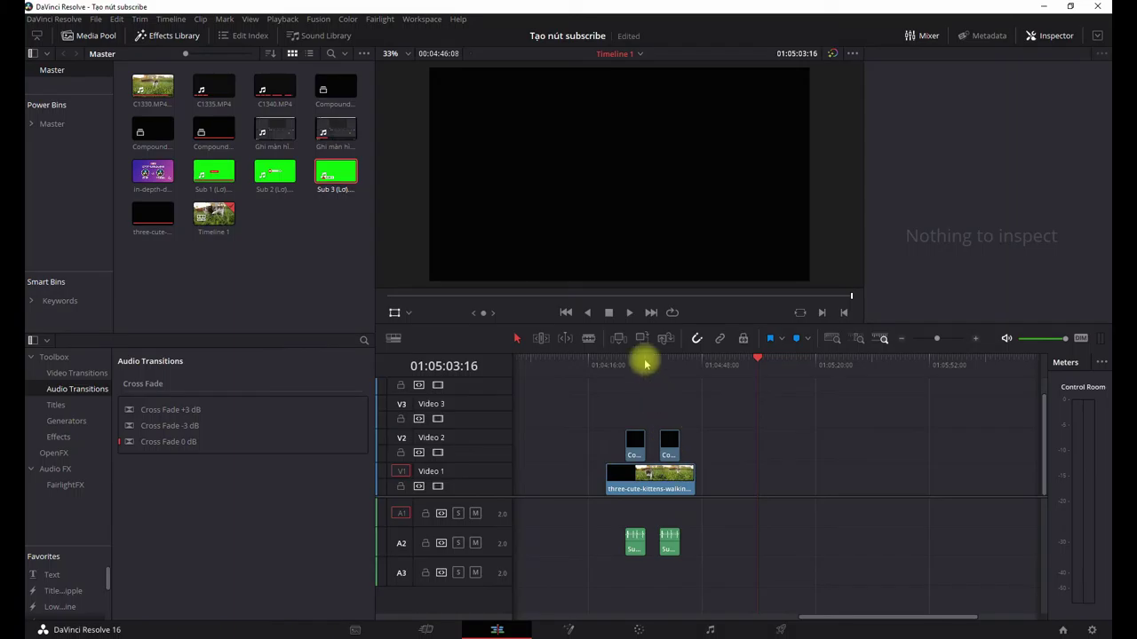
pyautogui.moveTo(635, 364); pyautogui.dragTo(630, 368)
pyautogui.press('space')
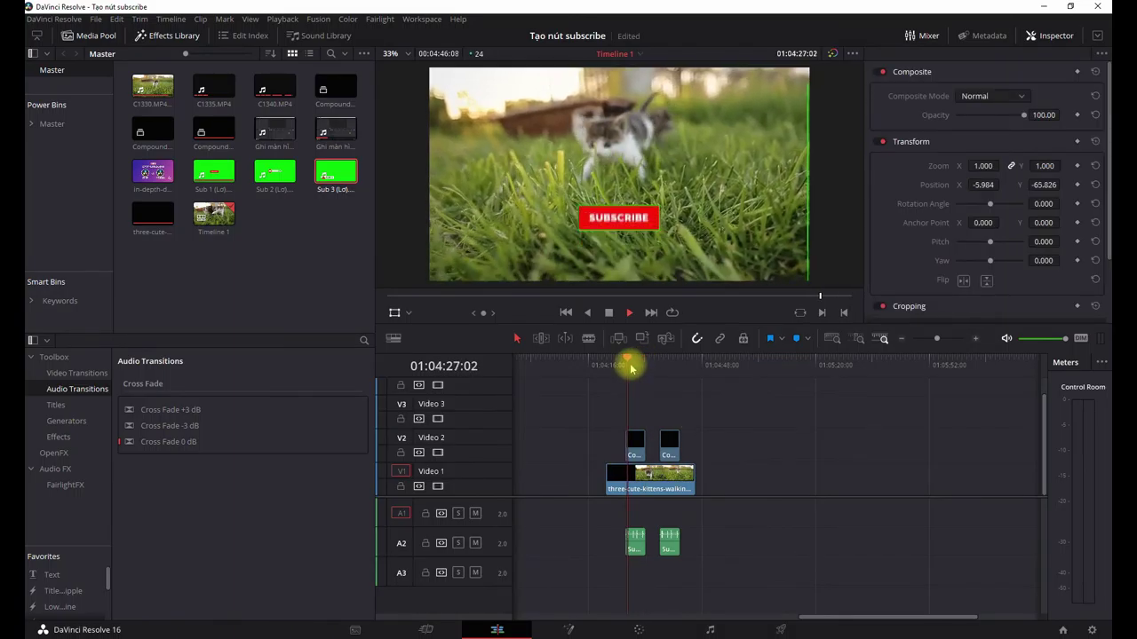
pyautogui.click(661, 367)
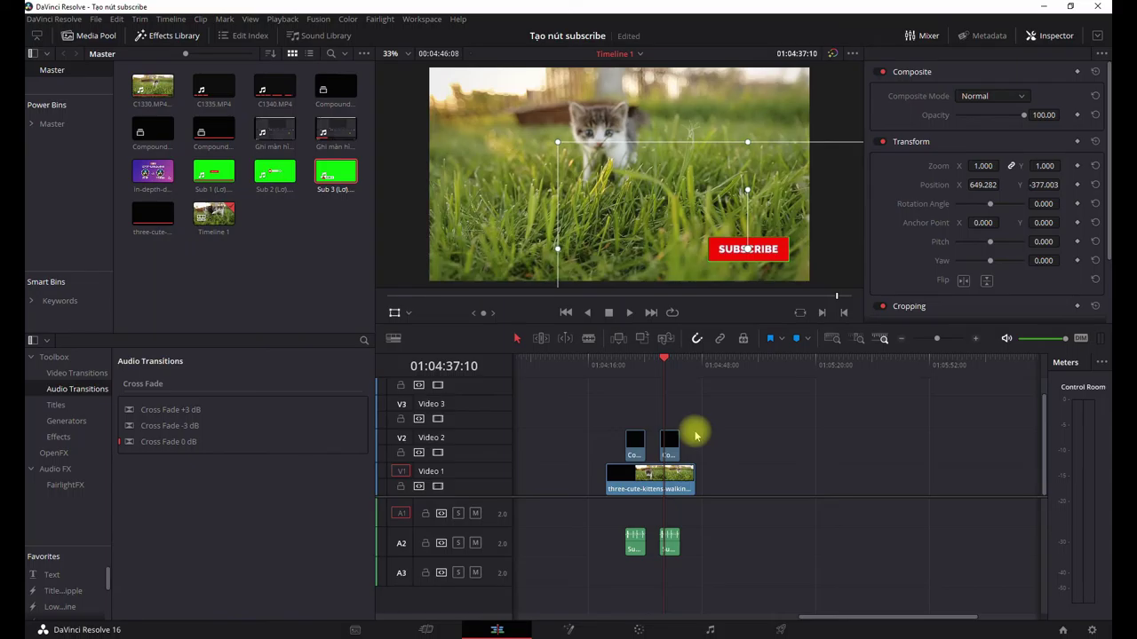
# - Undo back to the plain green Sub clip on Video 2 and select it
pyautogui.hotkey('ctrl', 'z')
pyautogui.hotkey('ctrl', 'z')
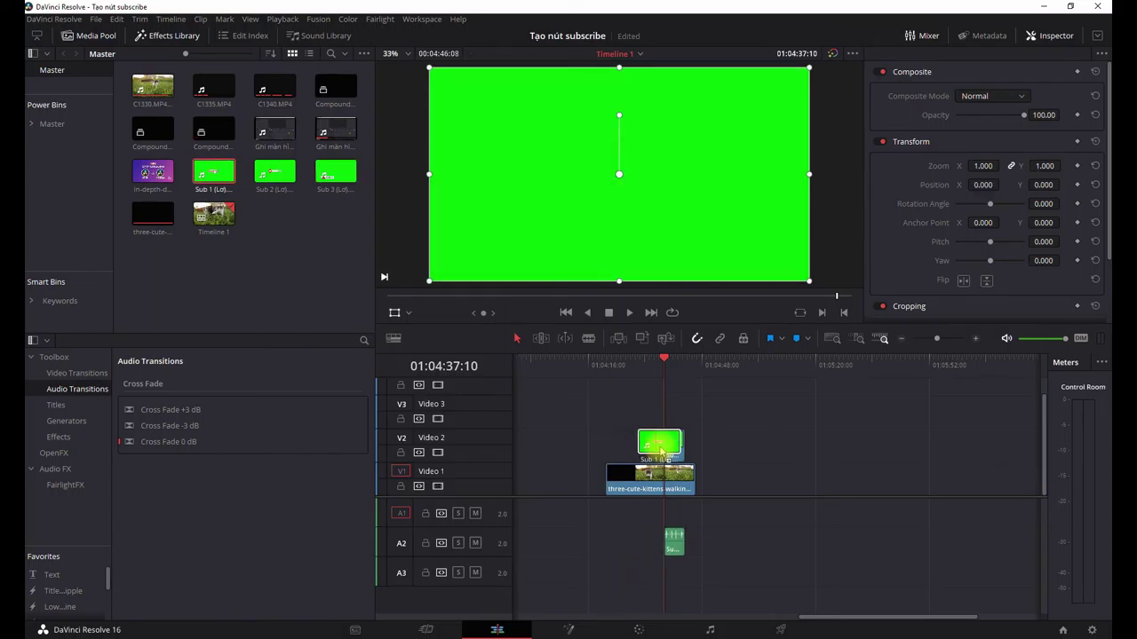
pyautogui.hotkey('ctrl', 'z')
pyautogui.press('space')
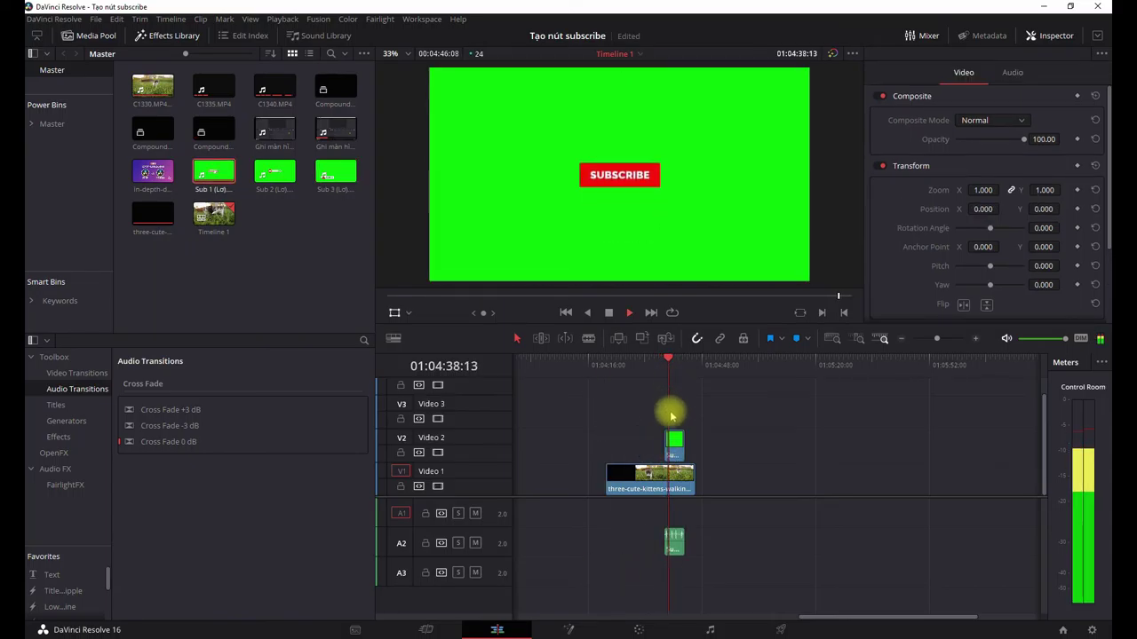
pyautogui.click(674, 442)
pyautogui.scroll(-3, 935, 228)
# - Crop the clip to Top 410, Bottom 386, Left 631, Right 645, zoom 0.940, and move it lower-right
pyautogui.click(935, 228)
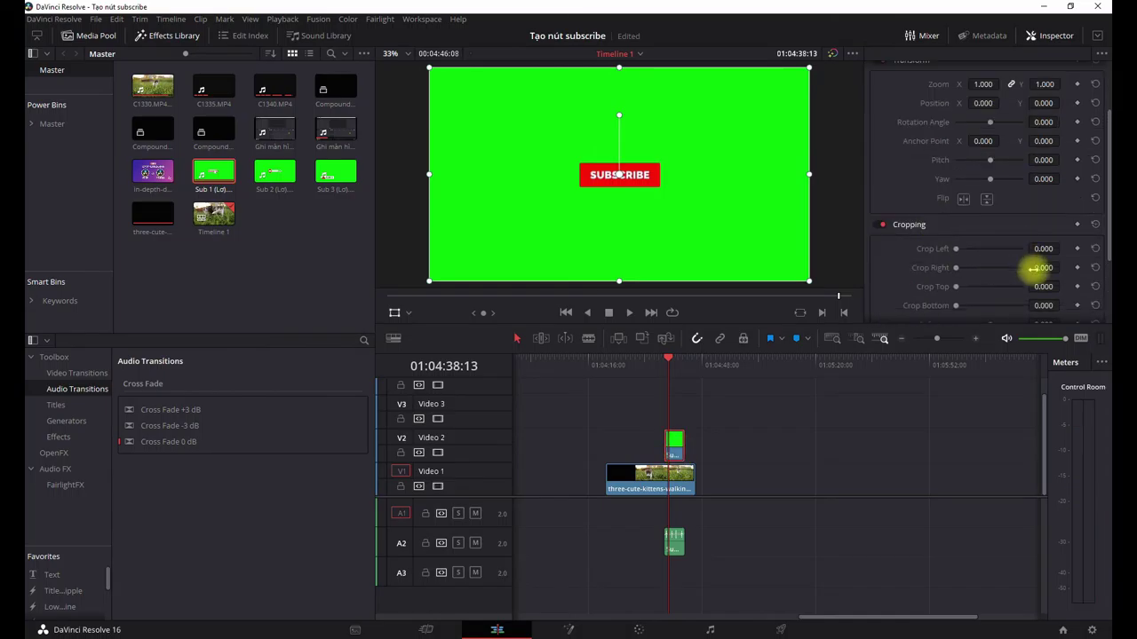
pyautogui.moveTo(1040, 286); pyautogui.dragTo(1077, 287)
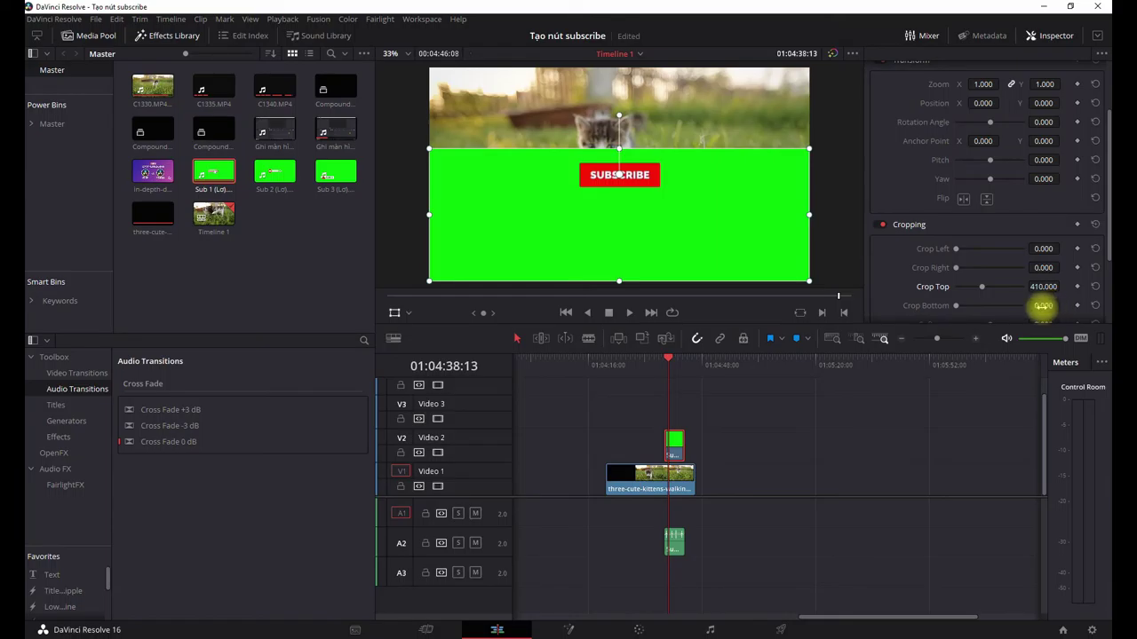
pyautogui.moveTo(1035, 306)
pyautogui.mouseDown()
pyautogui.moveTo(662, 290)
pyautogui.moveTo(711, 271)
pyautogui.mouseUp()
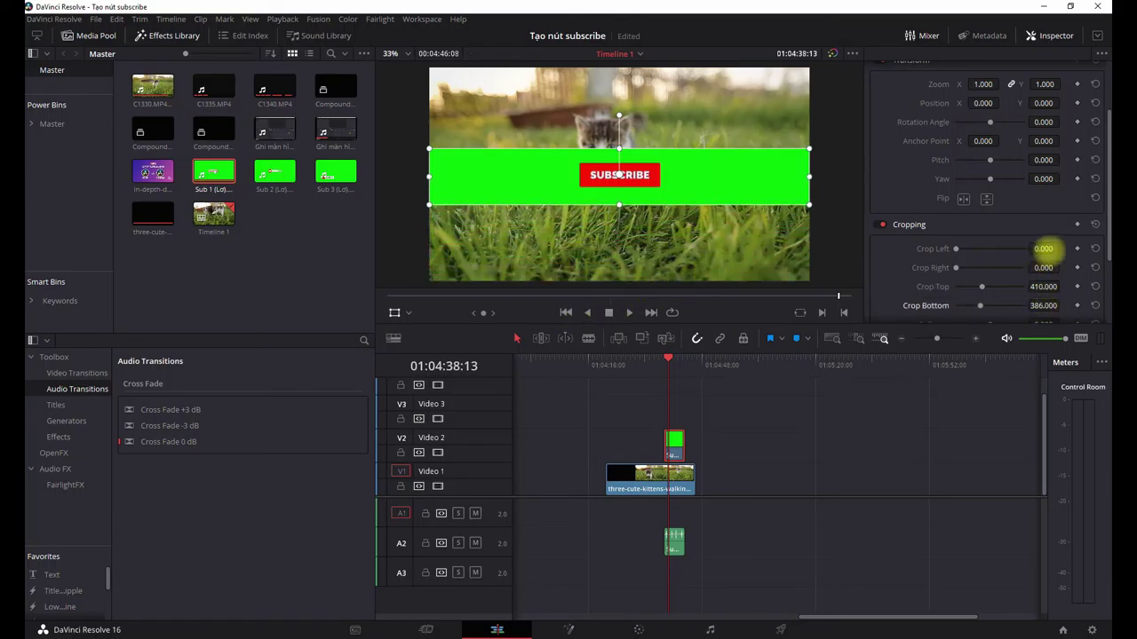
pyautogui.moveTo(1043, 248)
pyautogui.mouseDown()
pyautogui.moveTo(825, 318)
pyautogui.moveTo(855, 322)
pyautogui.mouseUp()
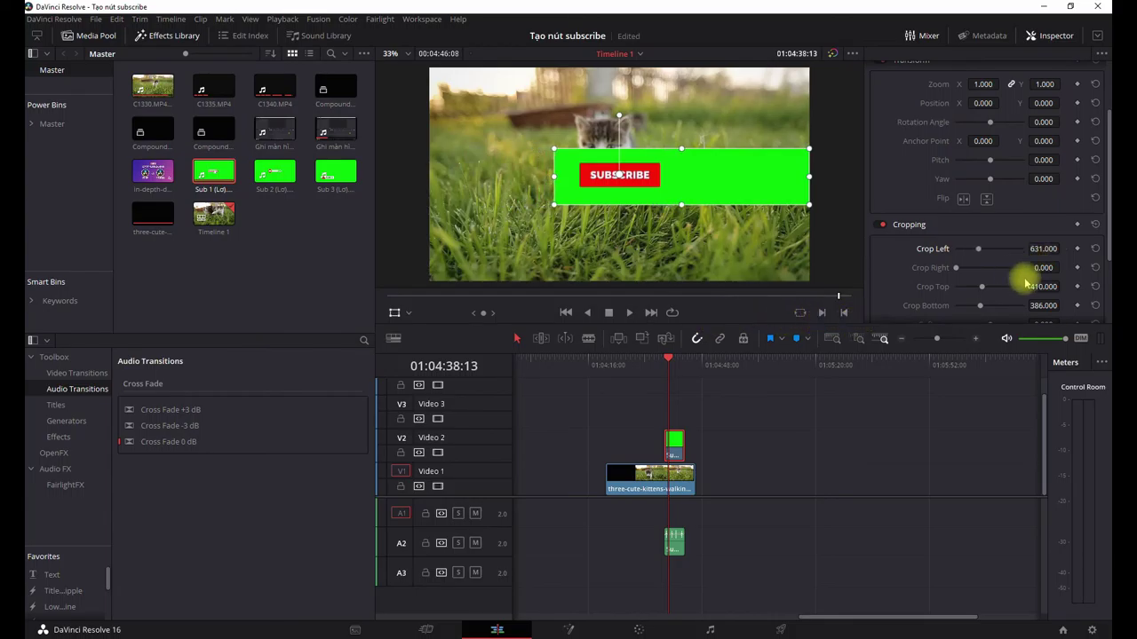
pyautogui.moveTo(1042, 267); pyautogui.dragTo(861, 337)
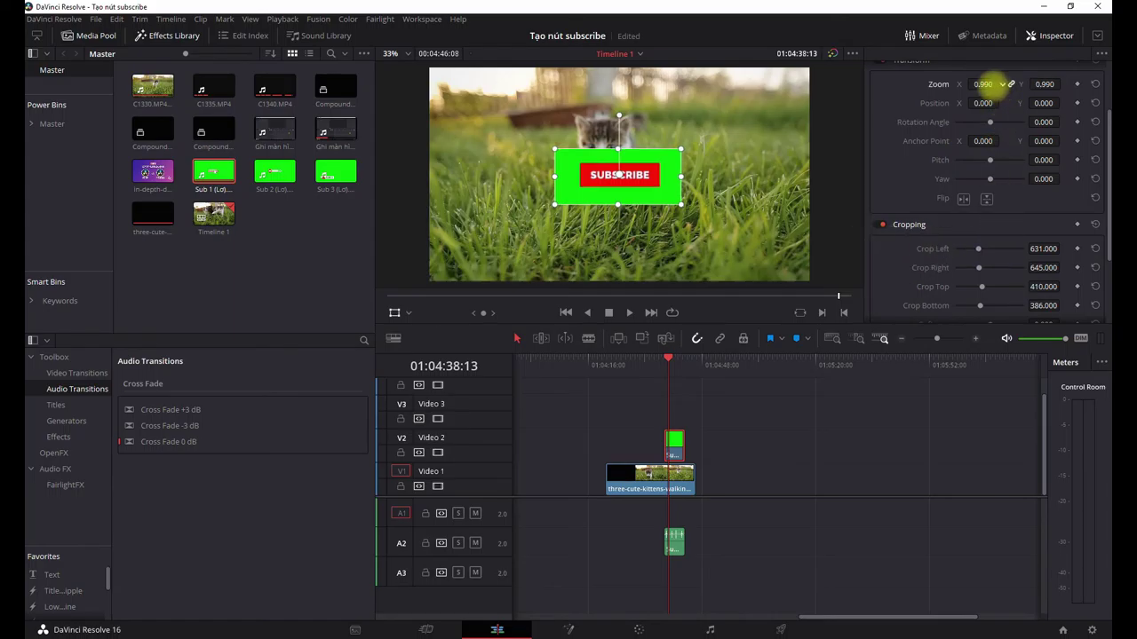
pyautogui.moveTo(998, 85); pyautogui.dragTo(991, 84)
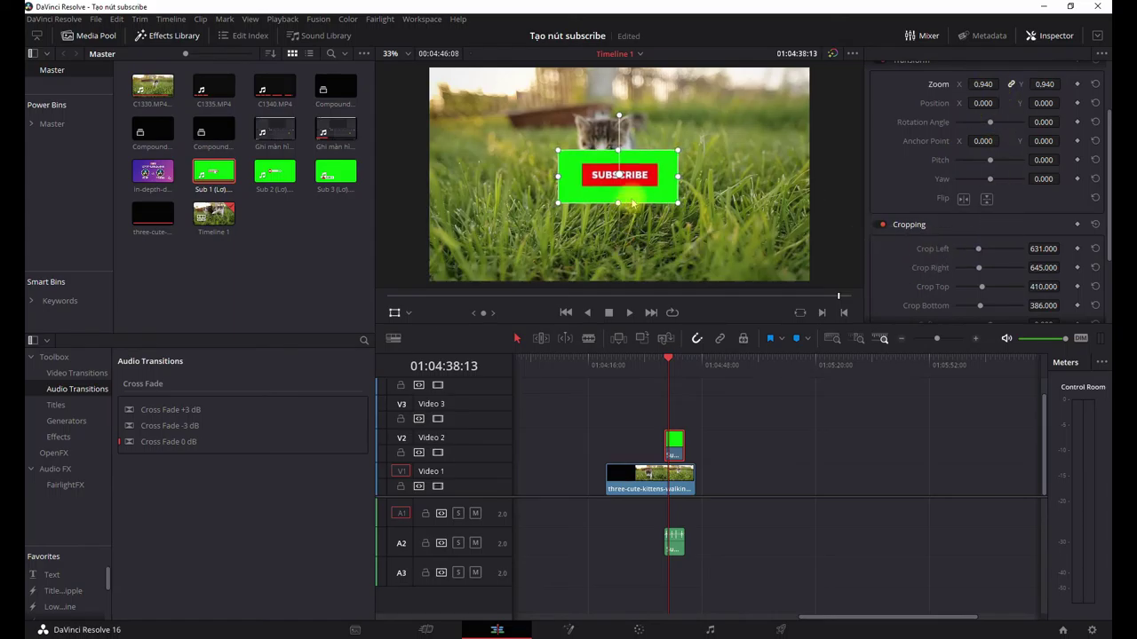
pyautogui.moveTo(649, 184); pyautogui.dragTo(773, 256)
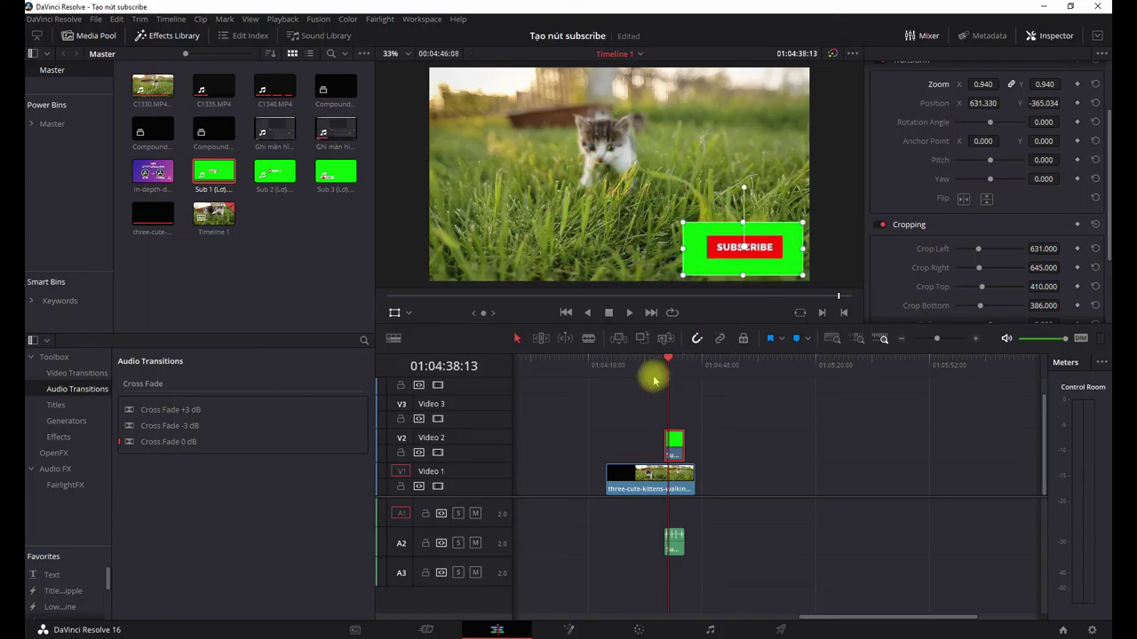
pyautogui.press('space')
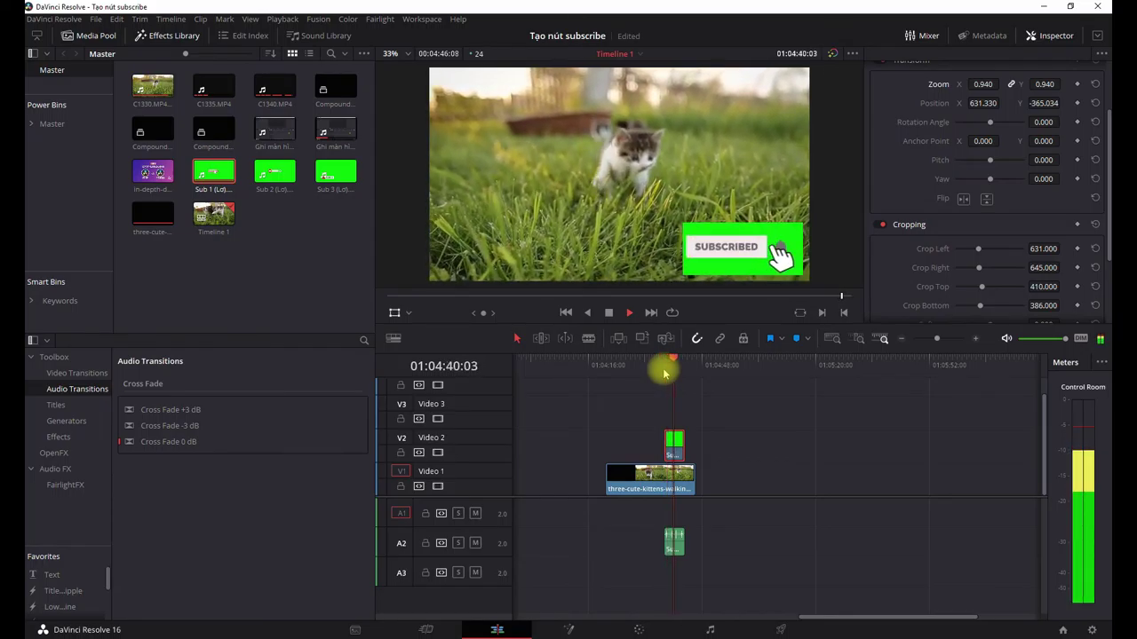
pyautogui.press('space')
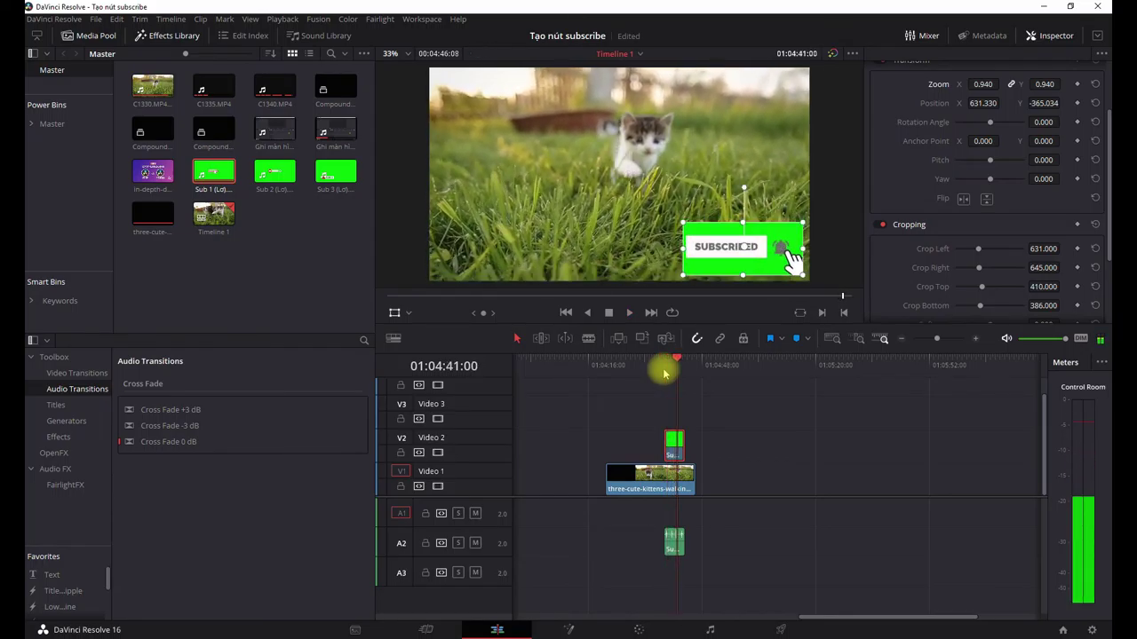